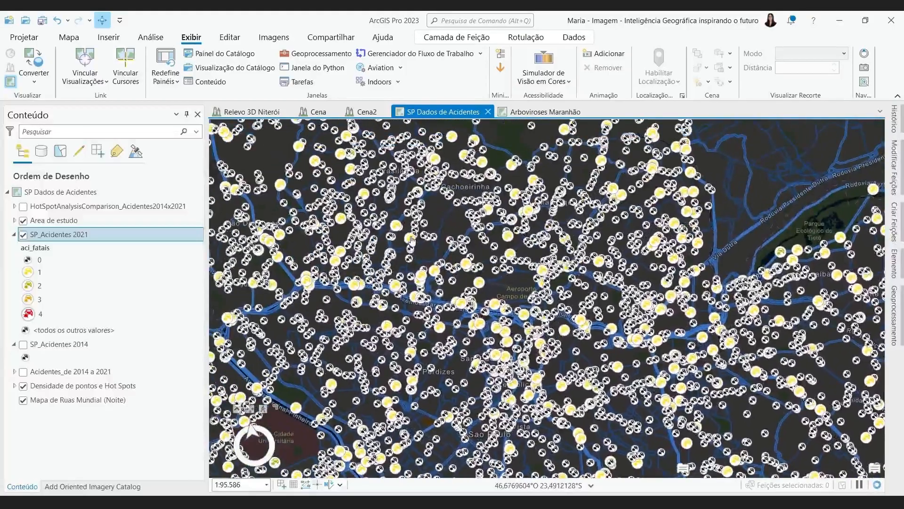
Set the feature draw order field of the SP_Acidentes 2021 layer to aci_fatais in the advanced symbology options
scroll(351, 210, up, 3)
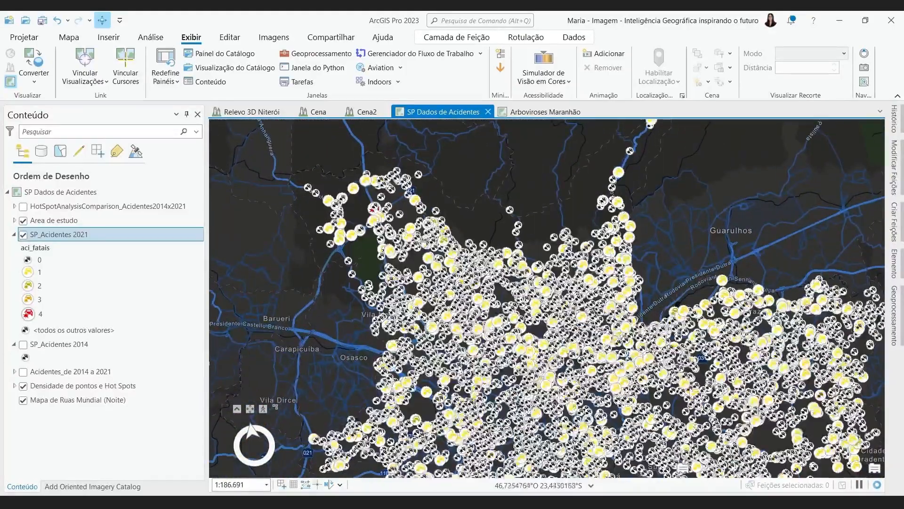
drag(446, 263, 451, 241)
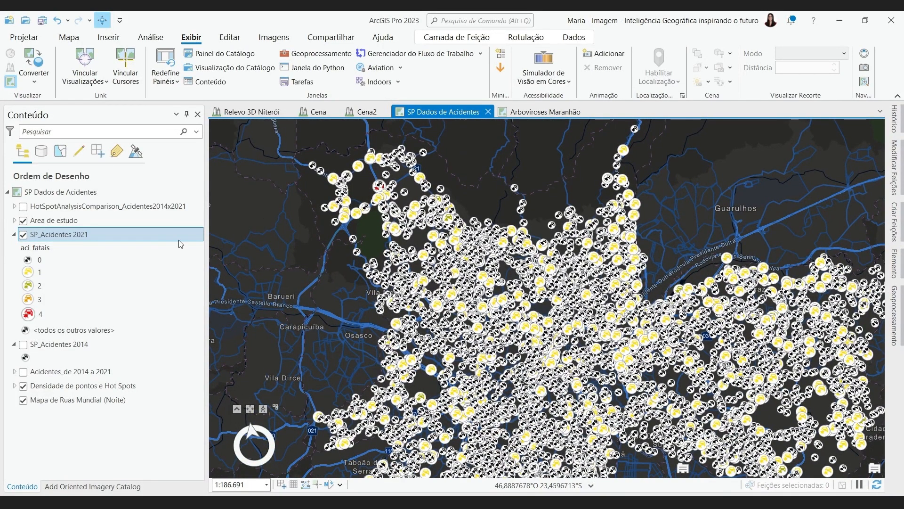
right_click(161, 241)
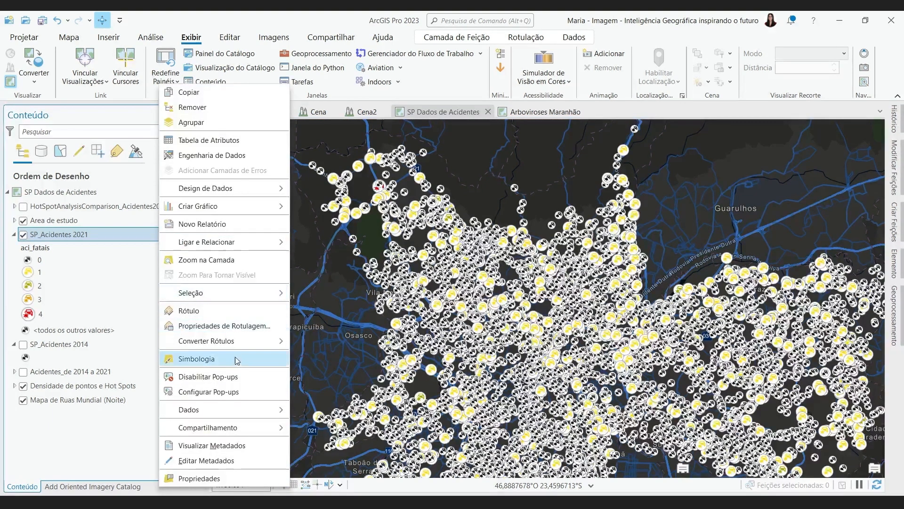
click(196, 359)
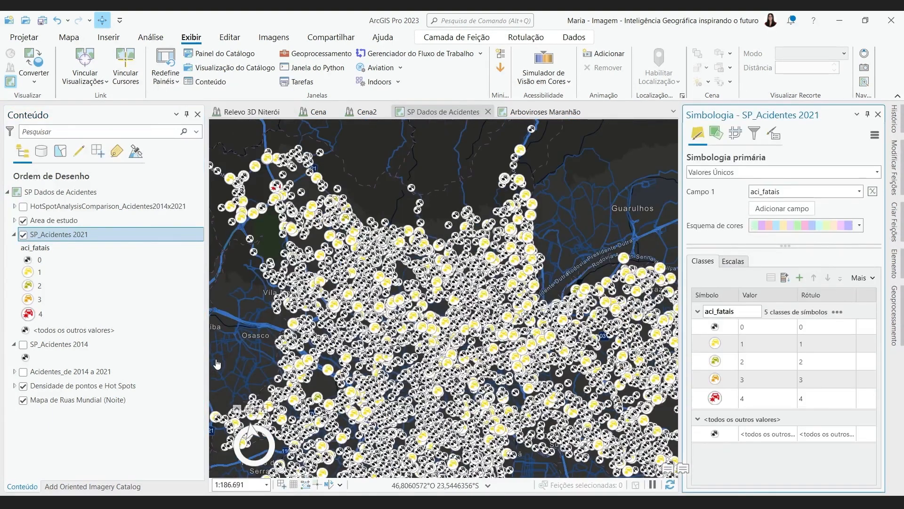
click(772, 137)
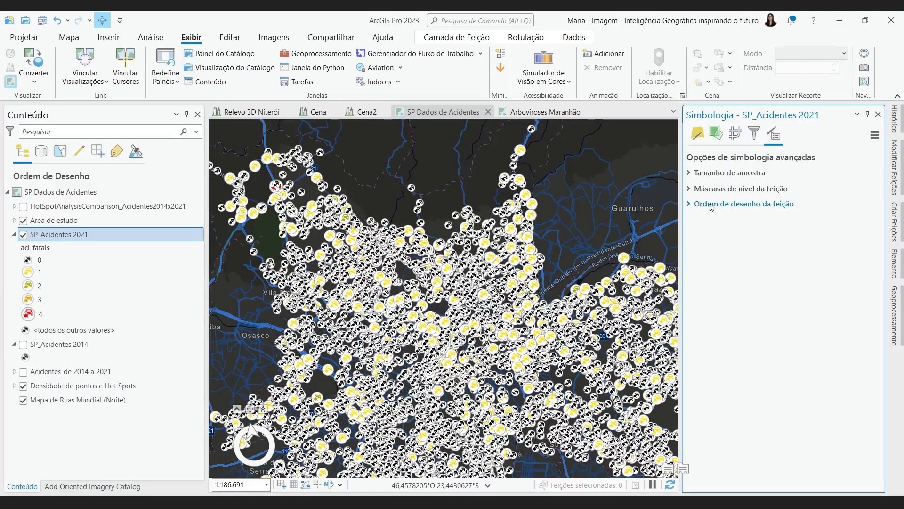
click(775, 206)
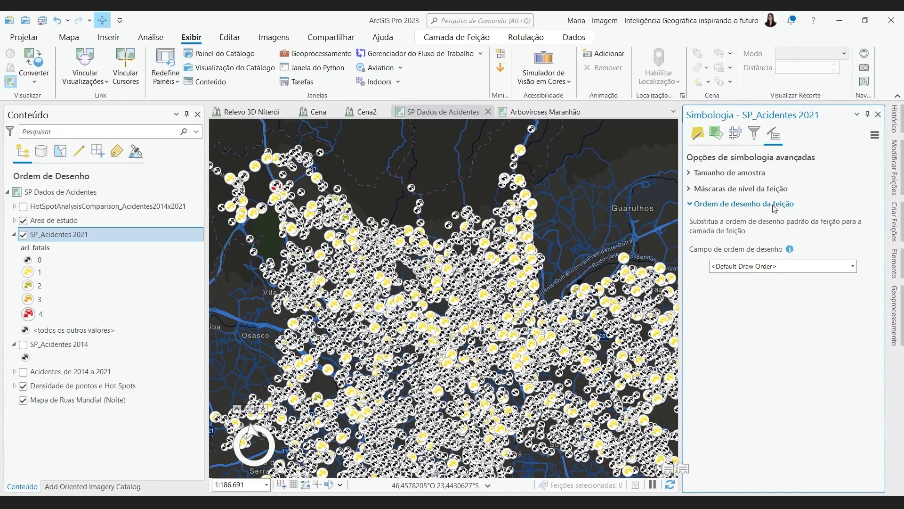
click(854, 266)
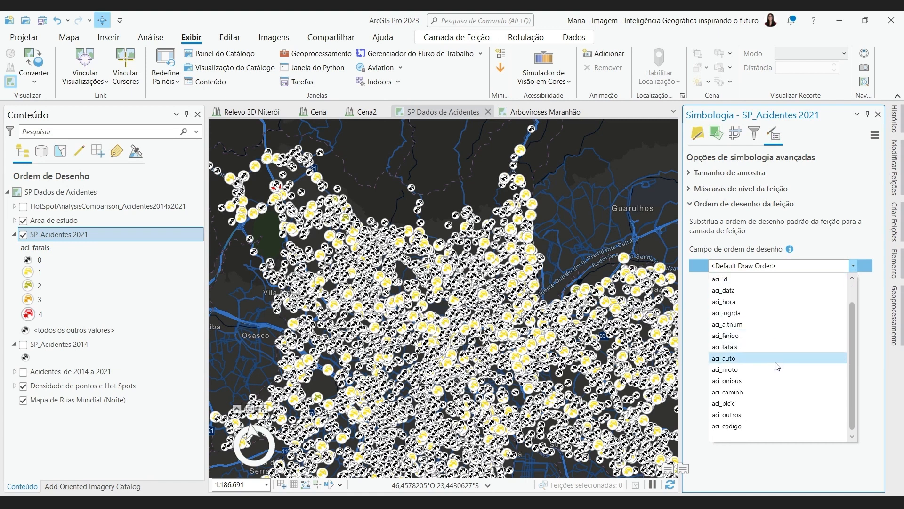
scroll(775, 369, down, 1)
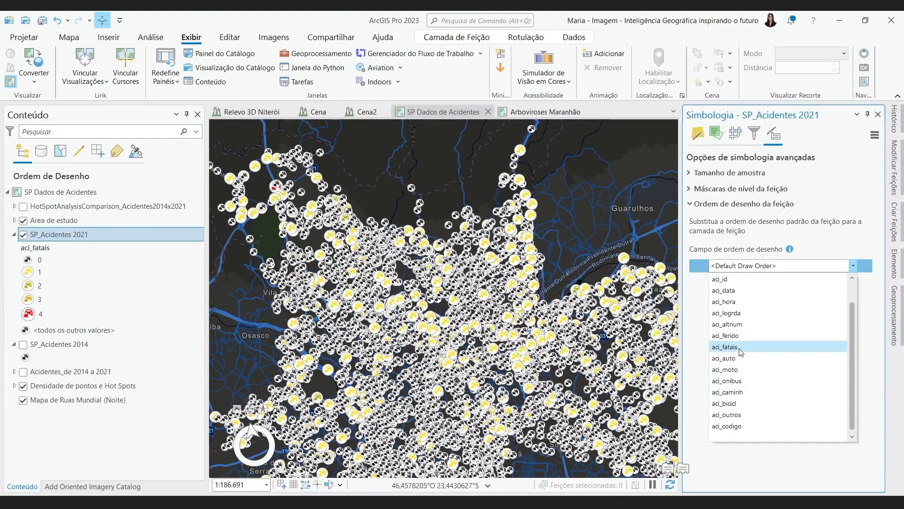
click(740, 349)
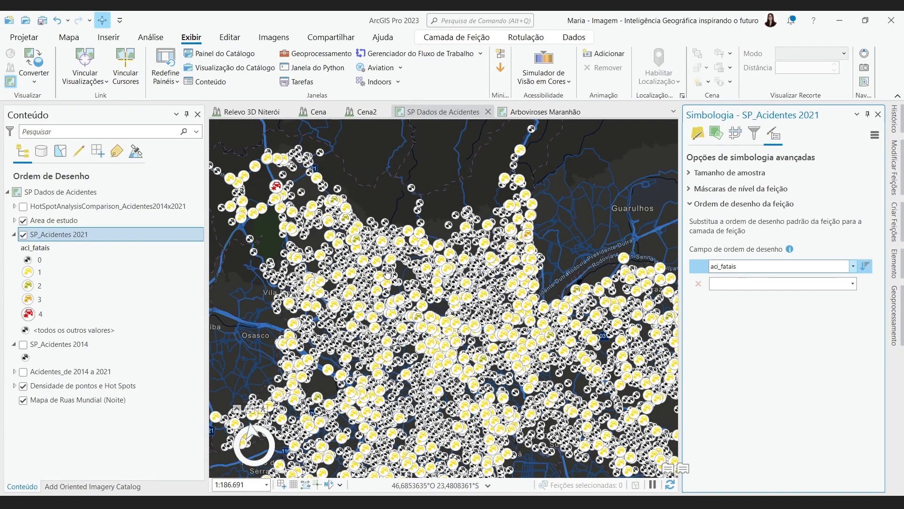
Add aci_codigo and aci_ferido as second and third draw order fields for the SP_Acidentes 2021 layer
scroll(535, 223, up, 2)
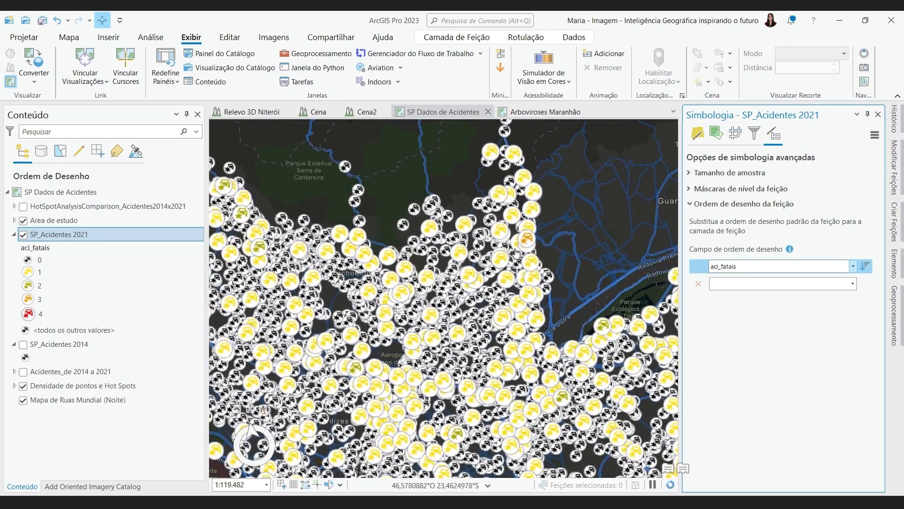
drag(337, 241, 437, 269)
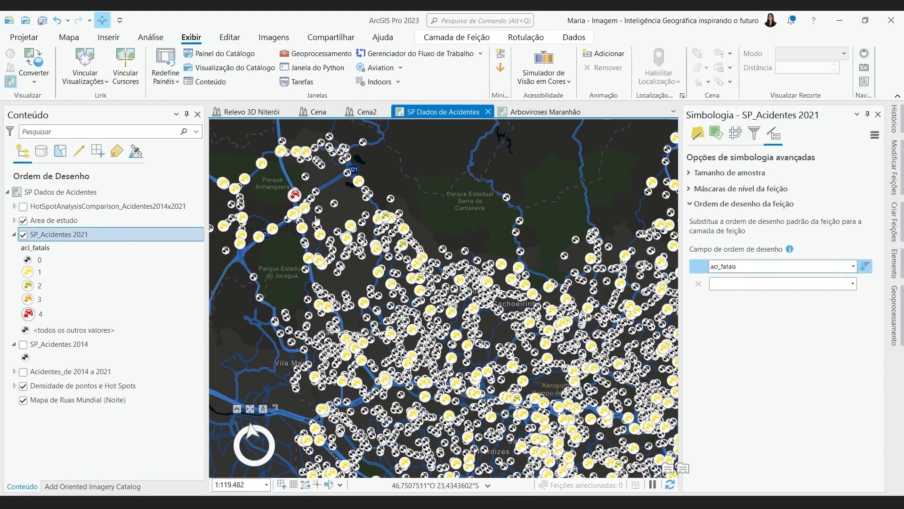
click(854, 284)
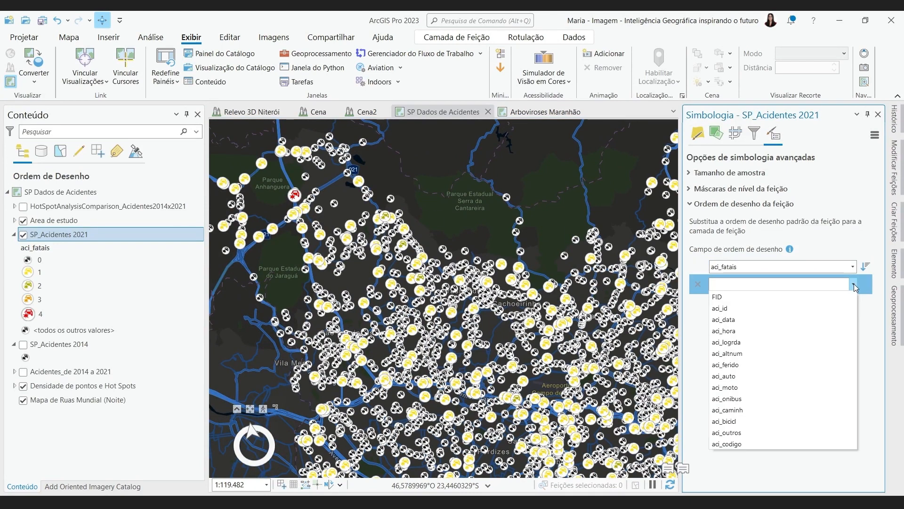
click(781, 445)
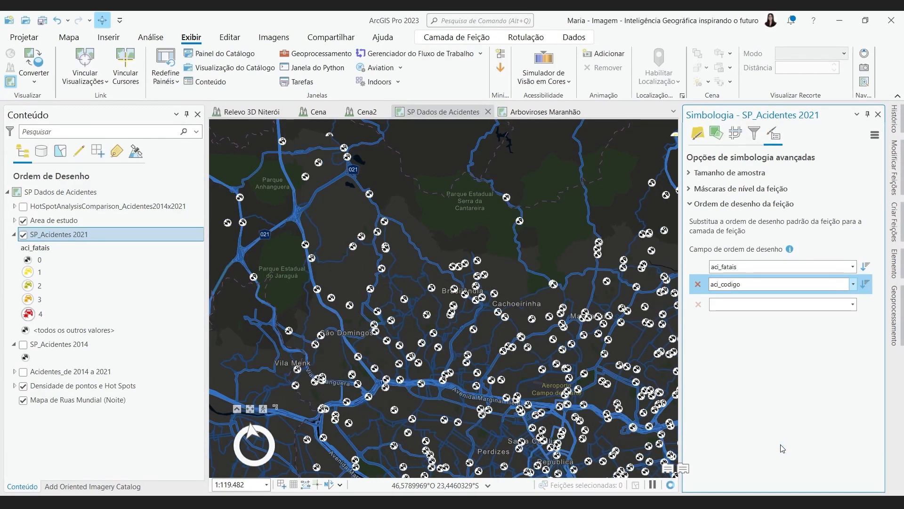
click(852, 304)
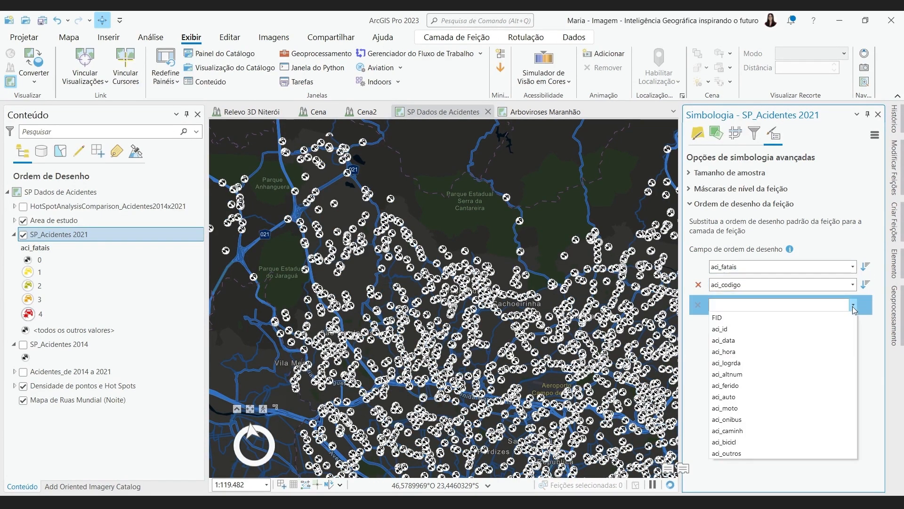
click(765, 386)
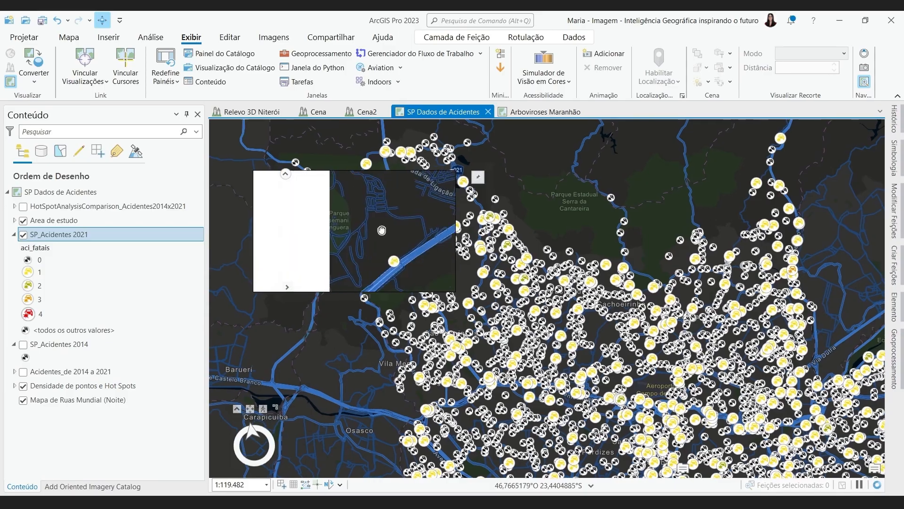
Shrink the magnifier window and place it over the highway junction with the red four-fatality accident near Parque Anhanguera
drag(381, 230, 275, 160)
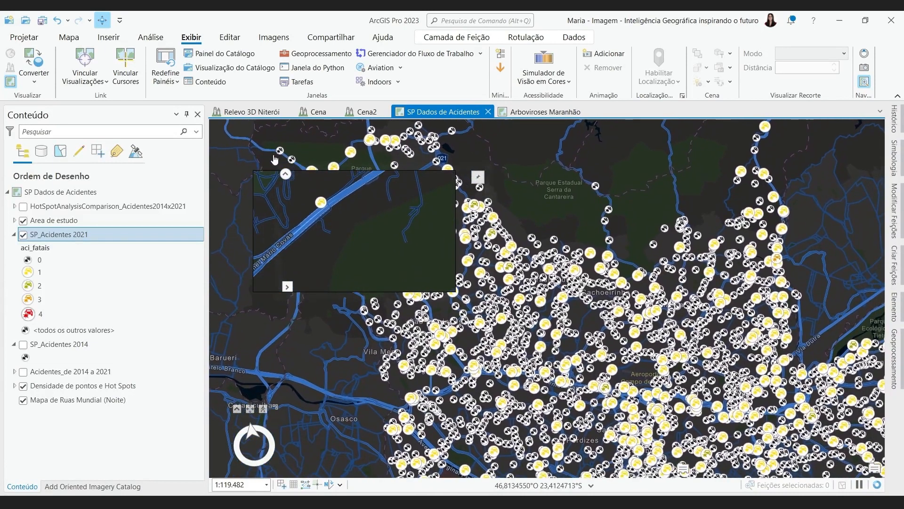
drag(337, 275, 552, 354)
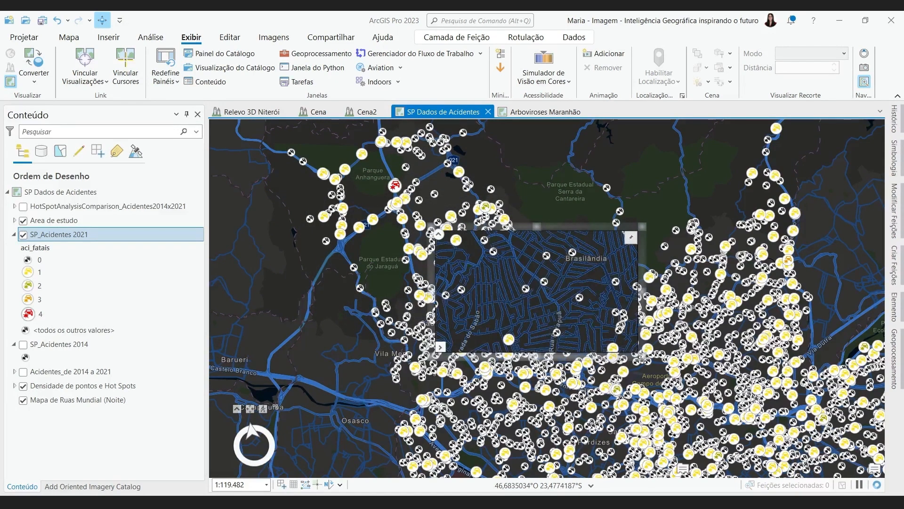
drag(642, 357, 532, 335)
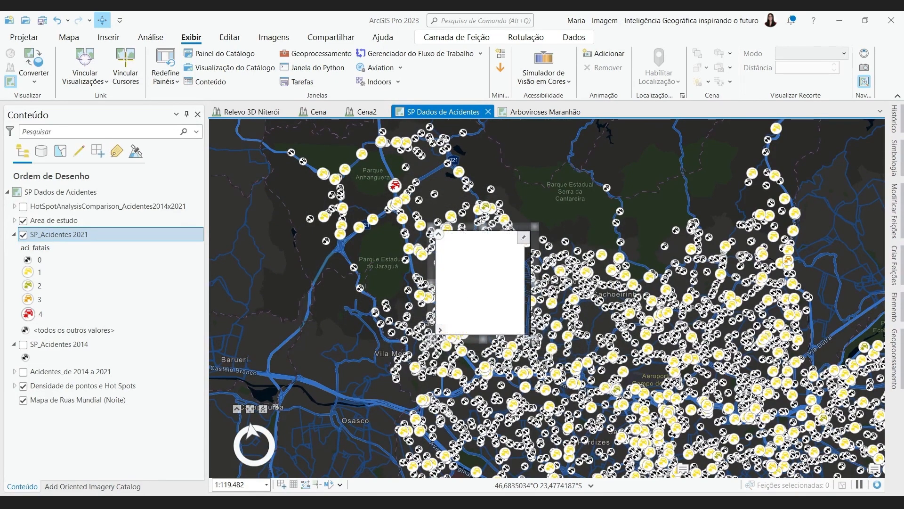
scroll(467, 296, down, 2)
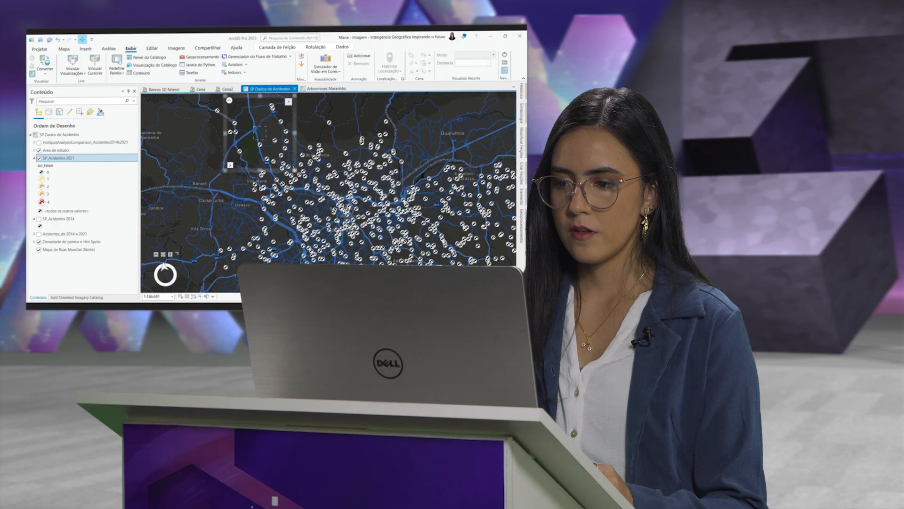
drag(258, 136, 267, 145)
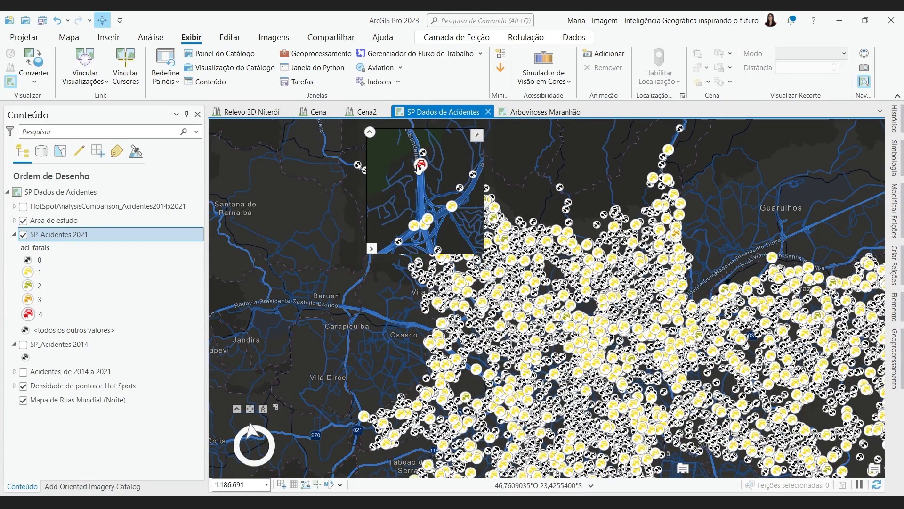
Create a study area polygon inside the magnifier window, enclosing the red four-fatality accident and the yellow accidents around the highway junction
click(228, 39)
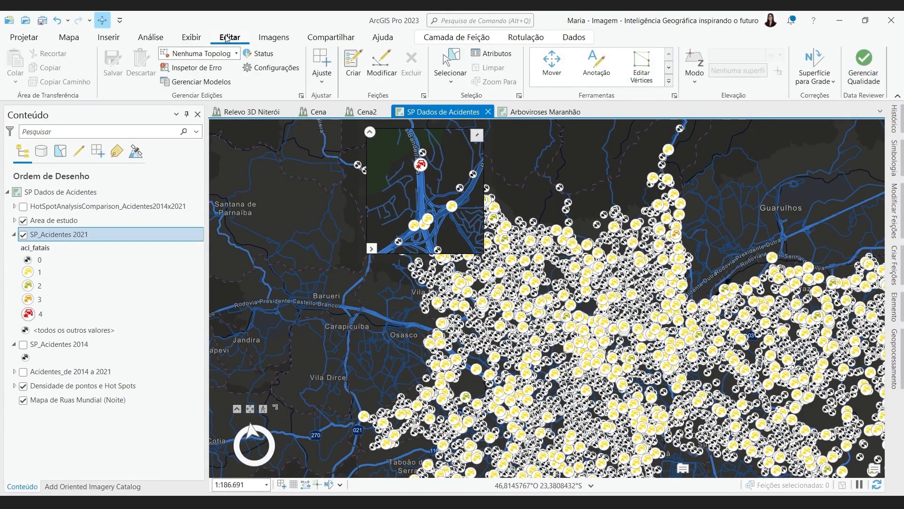
click(353, 66)
click(748, 201)
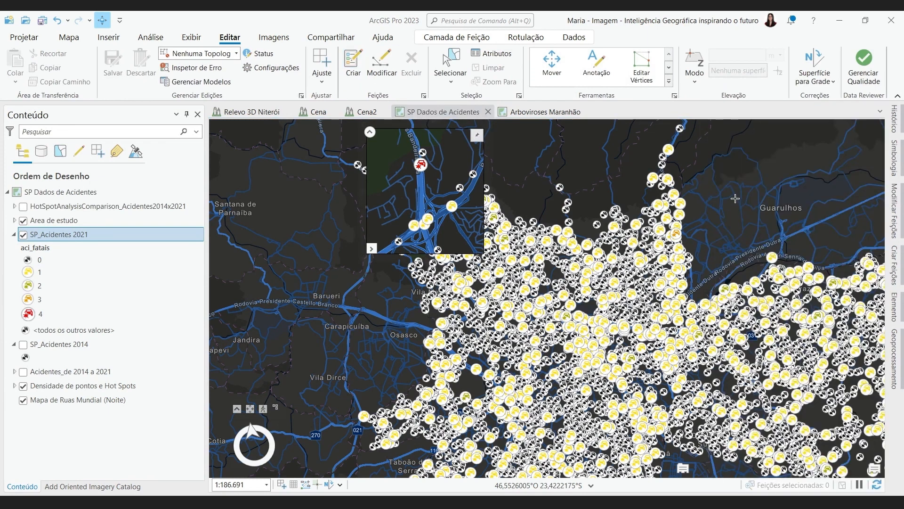
click(402, 234)
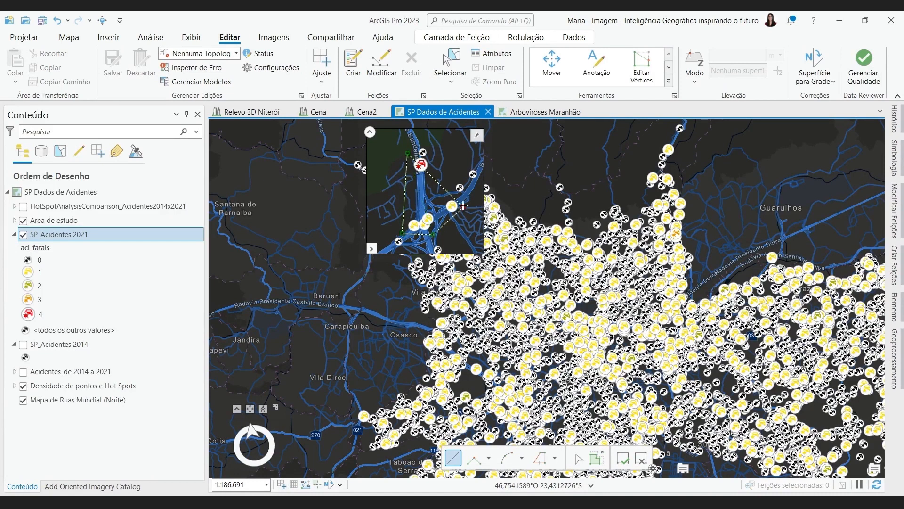
double_click(432, 160)
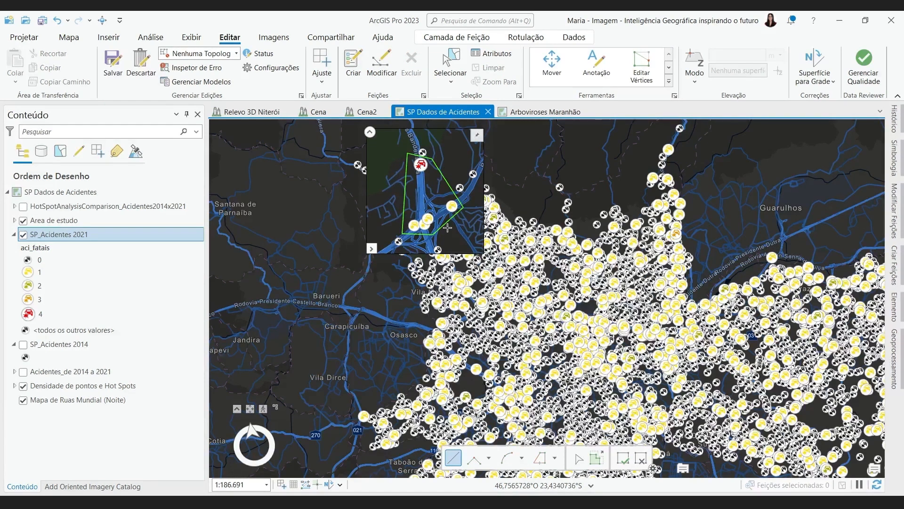
Turn off the magnifier window over the accident map
click(192, 38)
click(866, 83)
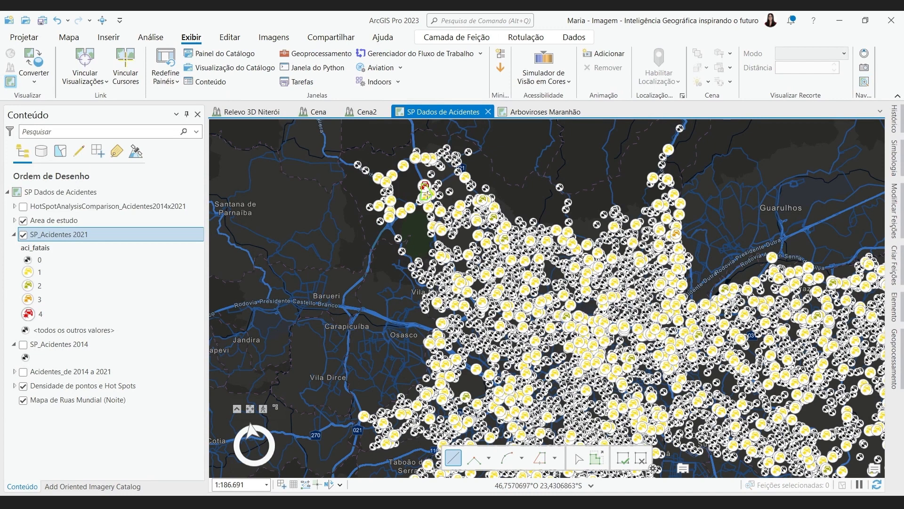
click(866, 85)
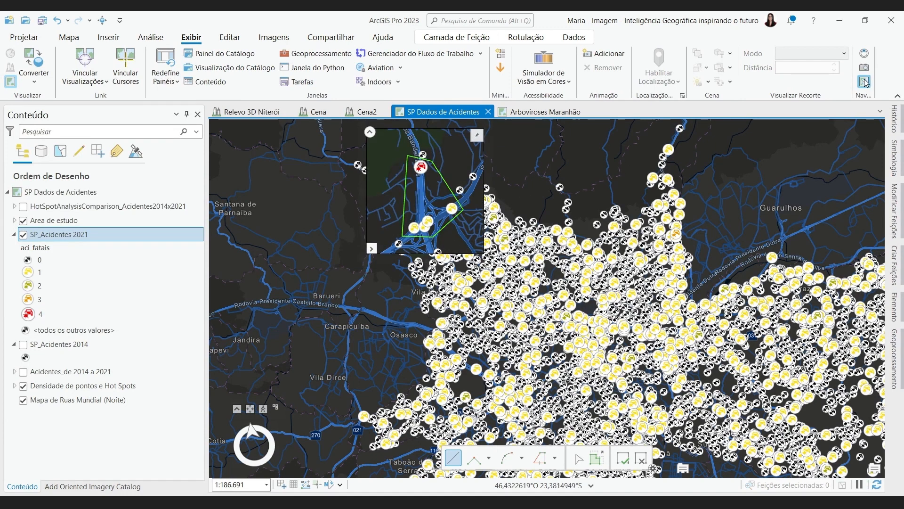
click(866, 83)
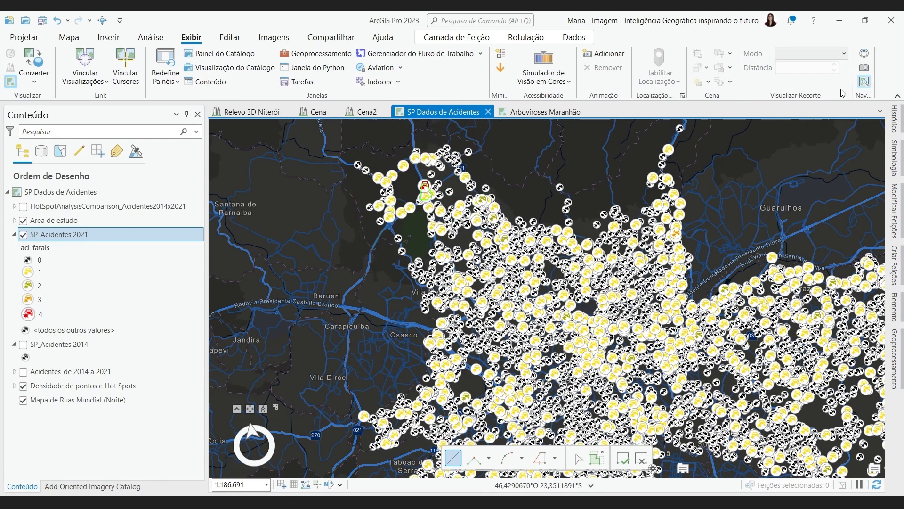
Zoom the map to the extent of the Area de estudo layer
click(37, 221)
right_click(83, 227)
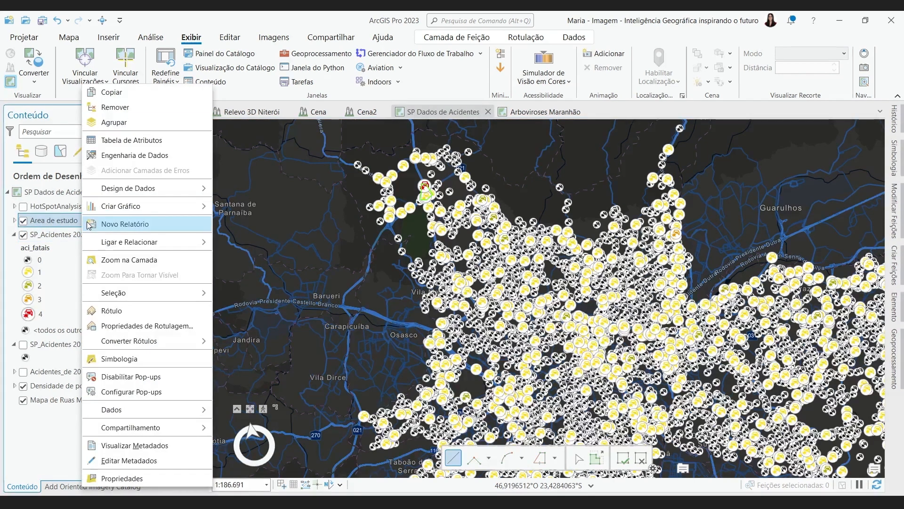
click(125, 260)
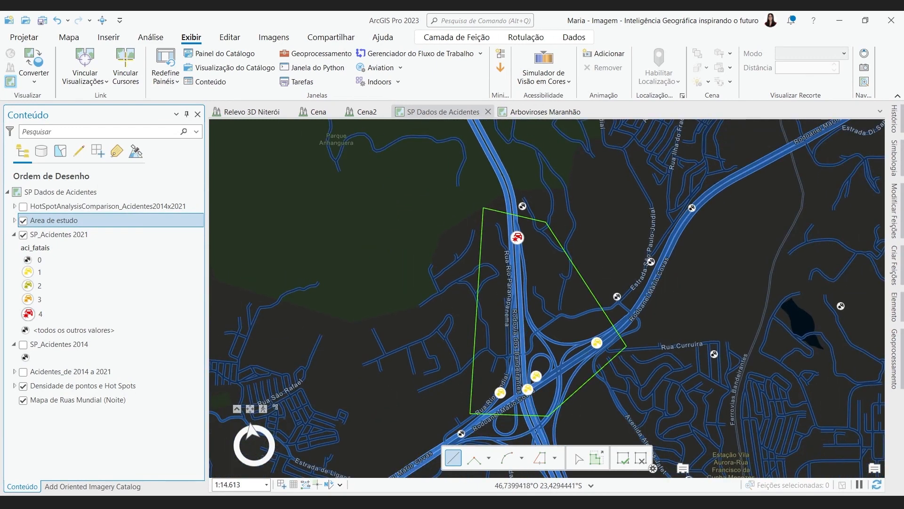
Hide the SP_Acidentes 2021 layer and show the SP_Acidentes 2014 layer for the whole São Paulo area
scroll(631, 332, down, 5)
drag(682, 355, 459, 243)
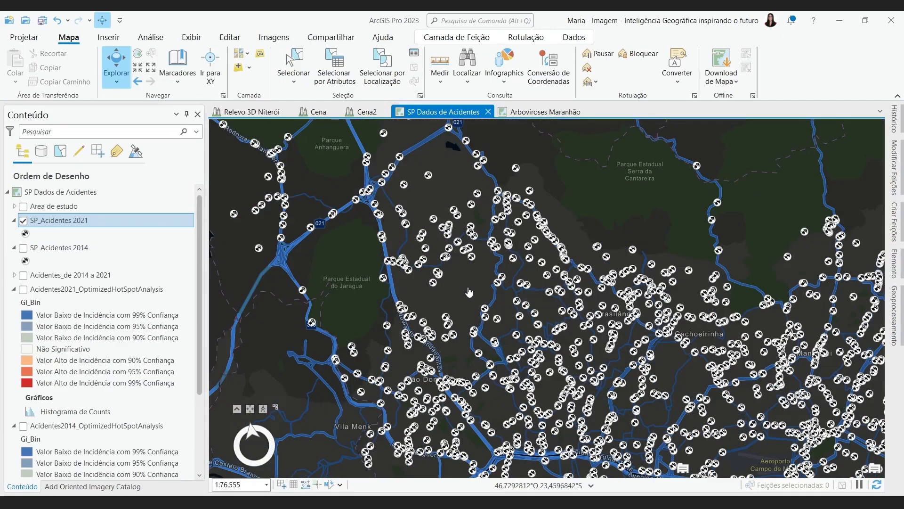
scroll(437, 237, down, 4)
drag(437, 237, 413, 197)
scroll(475, 280, down, 2)
drag(496, 323, 515, 282)
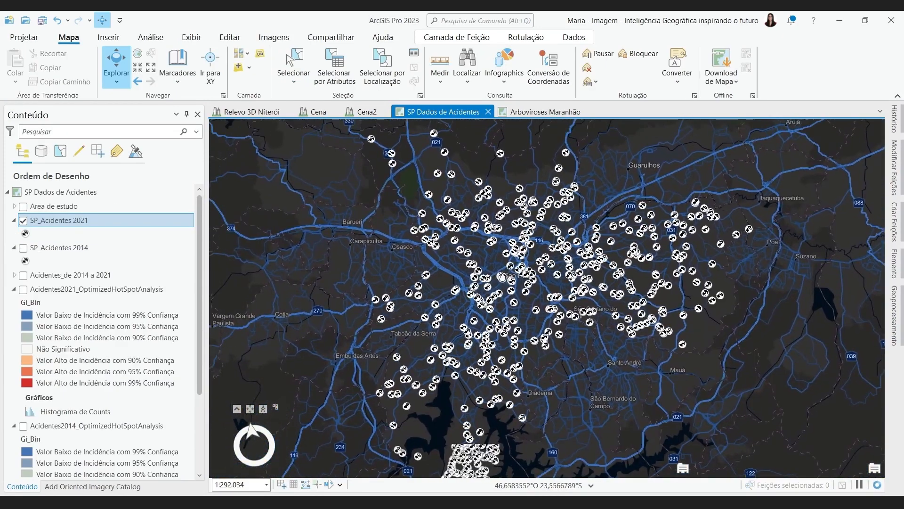
click(24, 221)
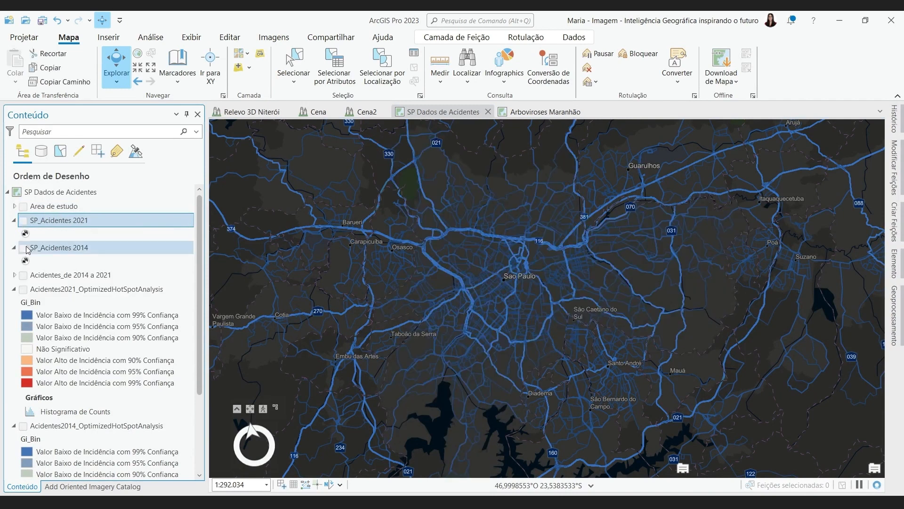
click(23, 249)
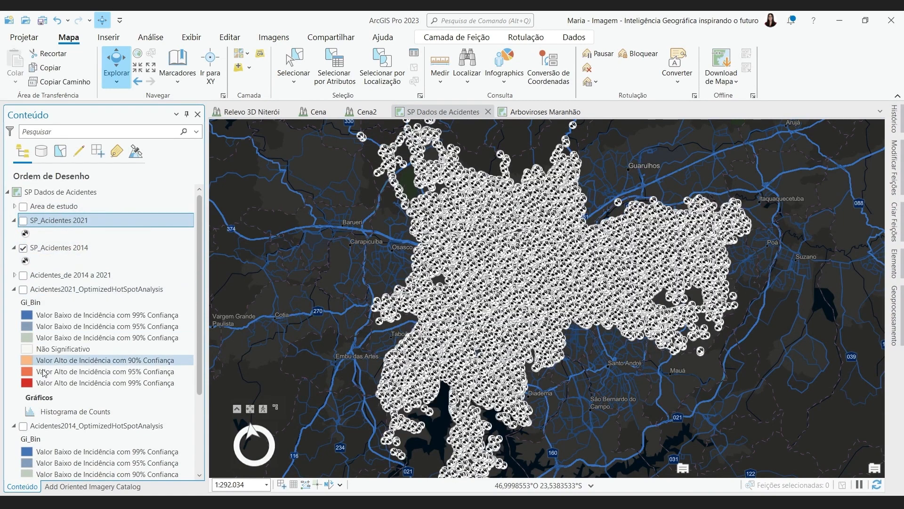
Show the Acidentes2014_OptimizedHotSpotAnalysis layer and hide the SP_Acidentes 2014 points
scroll(41, 426, down, 3)
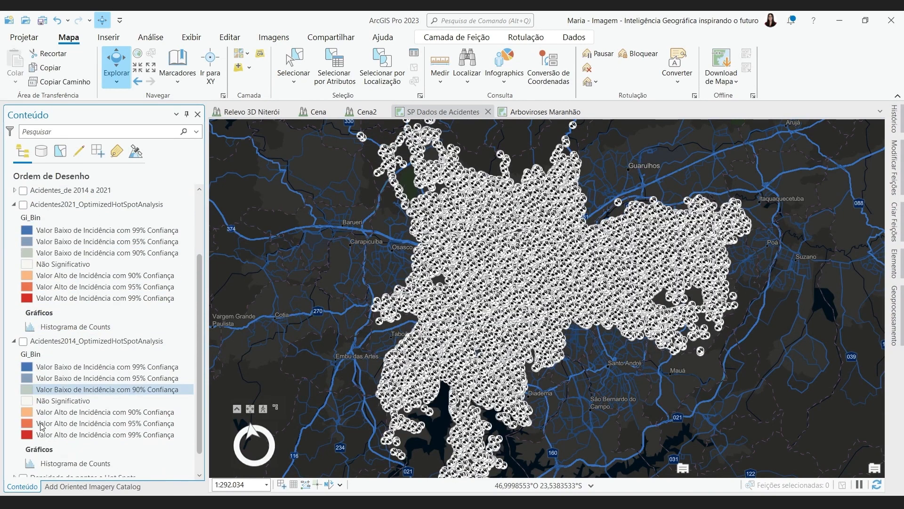
click(23, 341)
scroll(26, 281, up, 2)
click(23, 220)
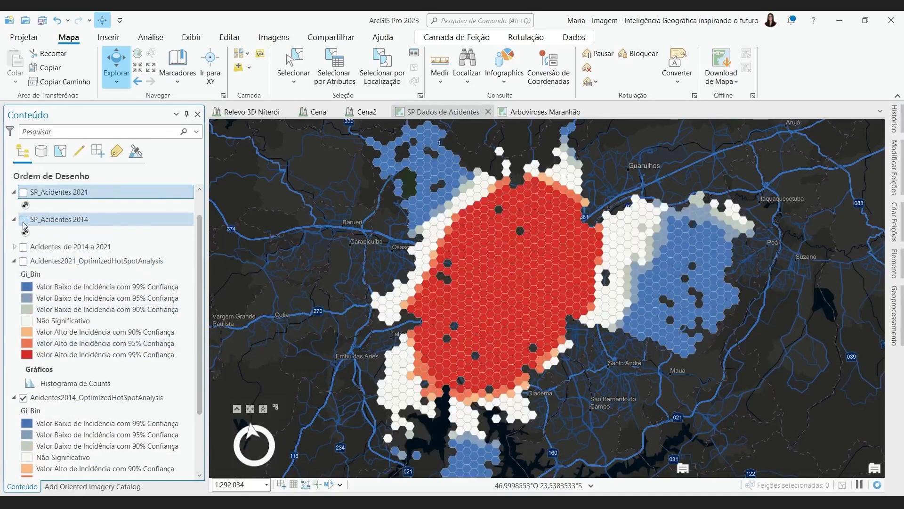
Toggle the Acidentes2021_OptimizedHotSpotAnalysis layer over the 2014 hot spots to compare both years, leaving it shown
scroll(448, 218, up, 2)
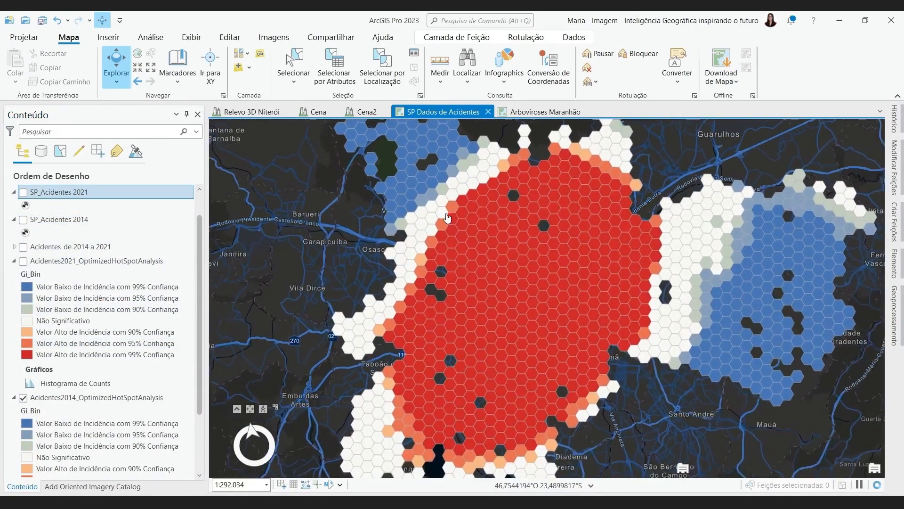
drag(447, 218, 342, 189)
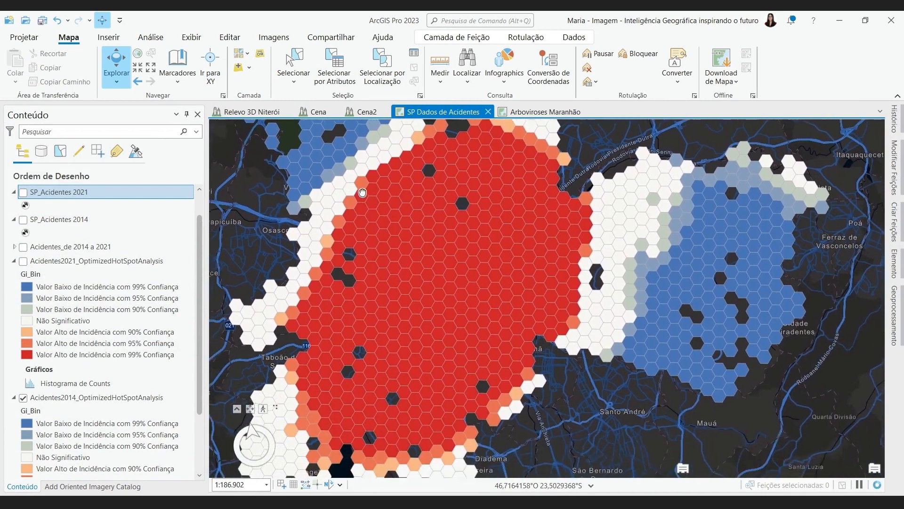
scroll(393, 266, down, 2)
scroll(394, 266, down, 2)
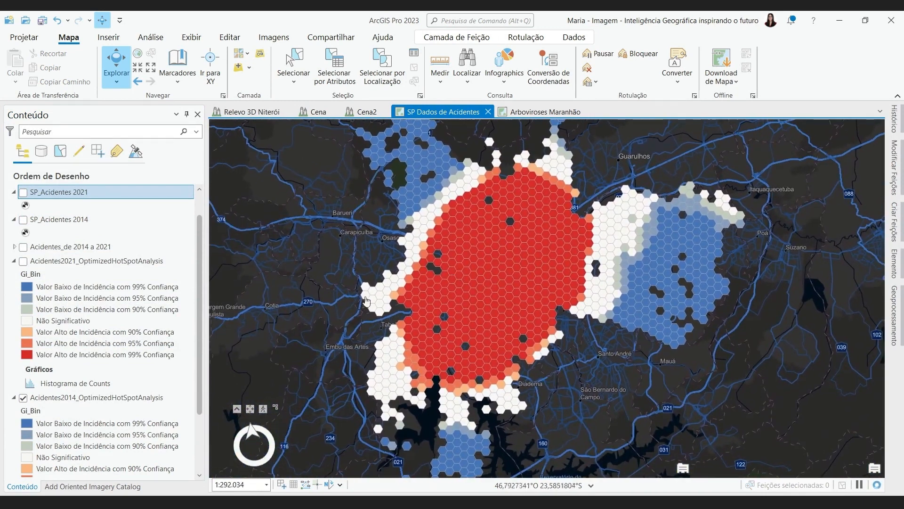
click(23, 262)
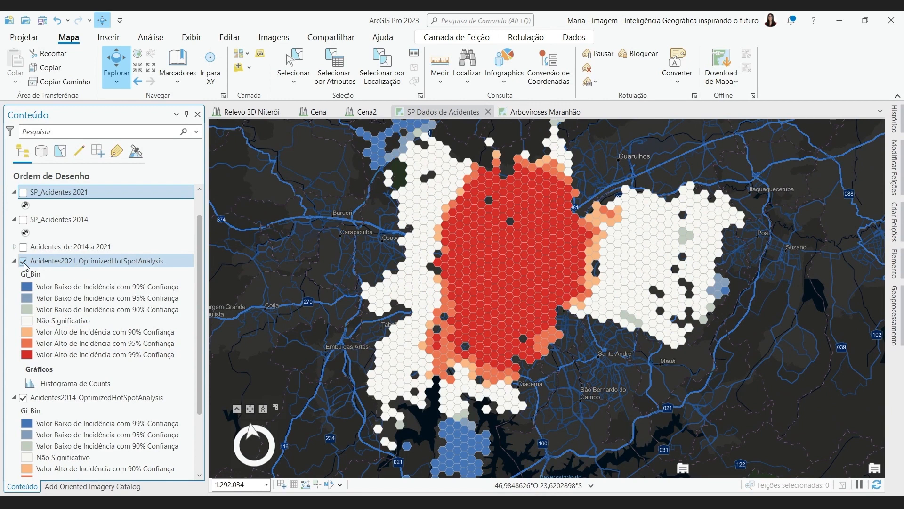
click(24, 262)
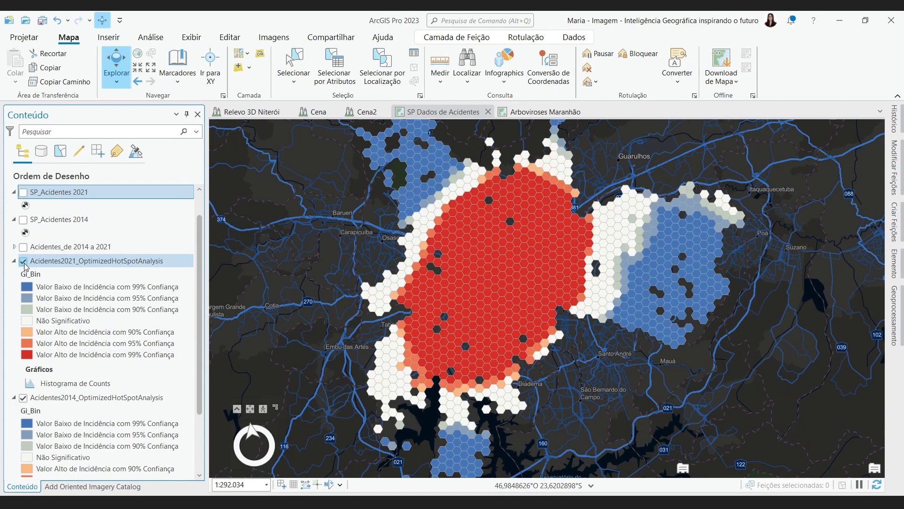
click(24, 261)
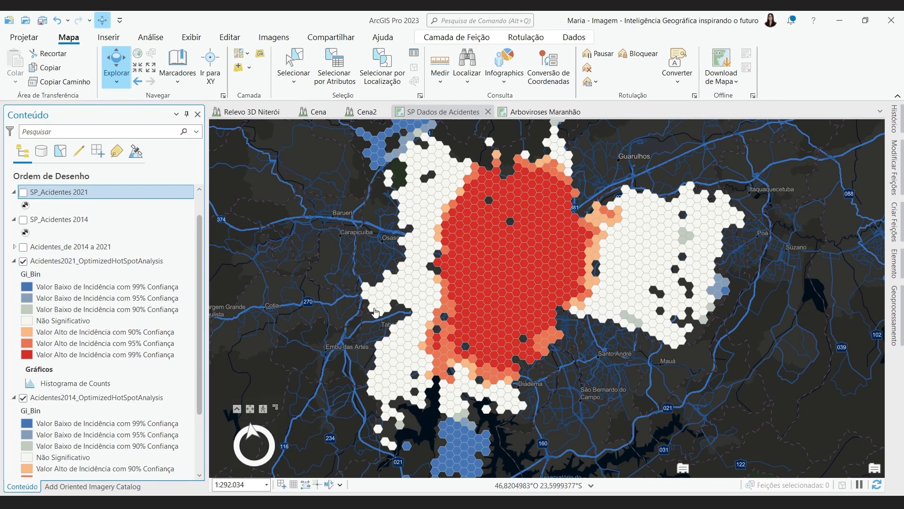
Dock the geoprocessing pane, search for "comparação de análise" and open the Comparação de Análise do Valor Alto de Incidência tool
click(894, 330)
drag(561, 241, 502, 251)
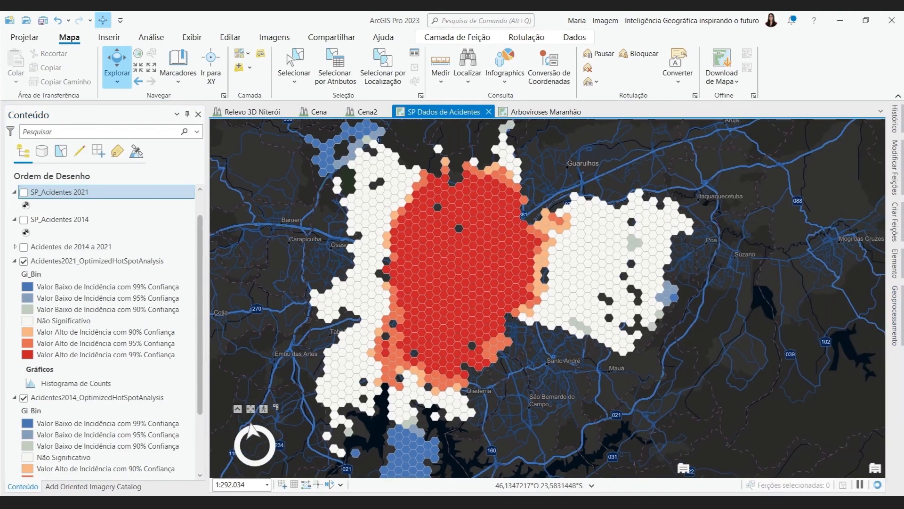
click(893, 327)
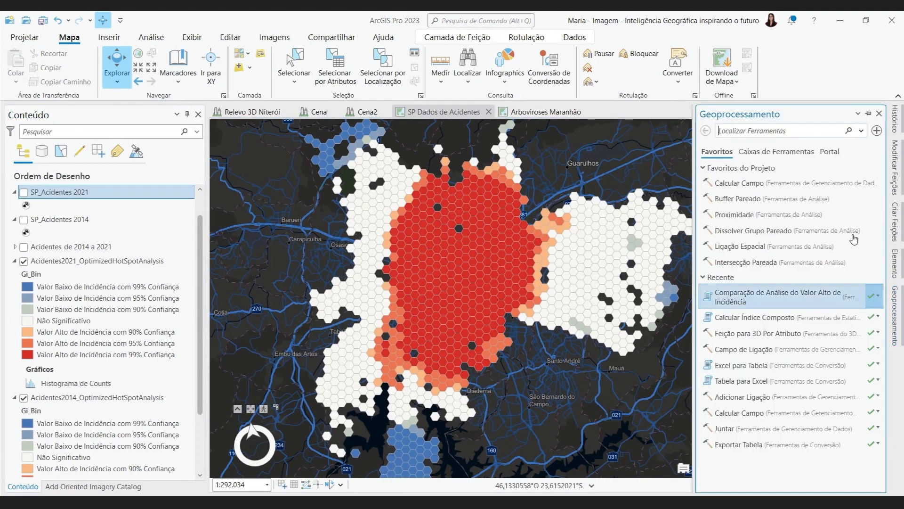
click(869, 113)
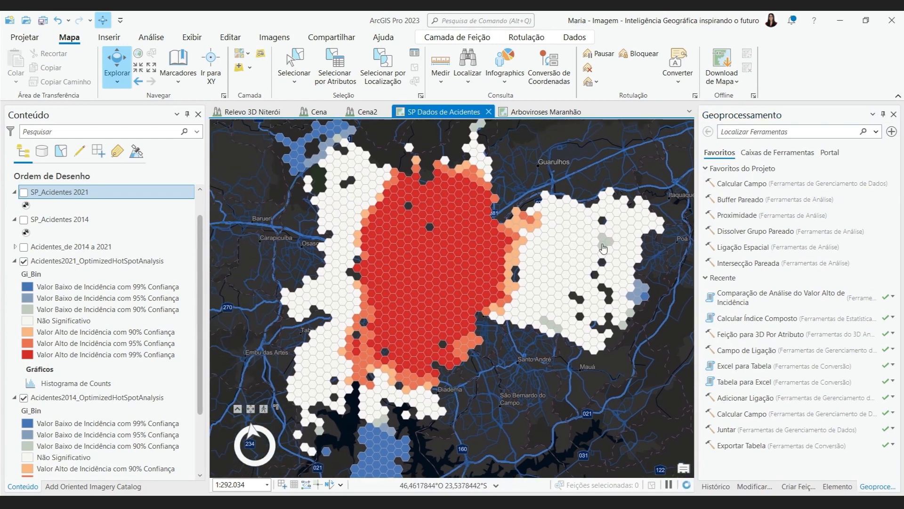
click(764, 131)
text(comparação de análise)
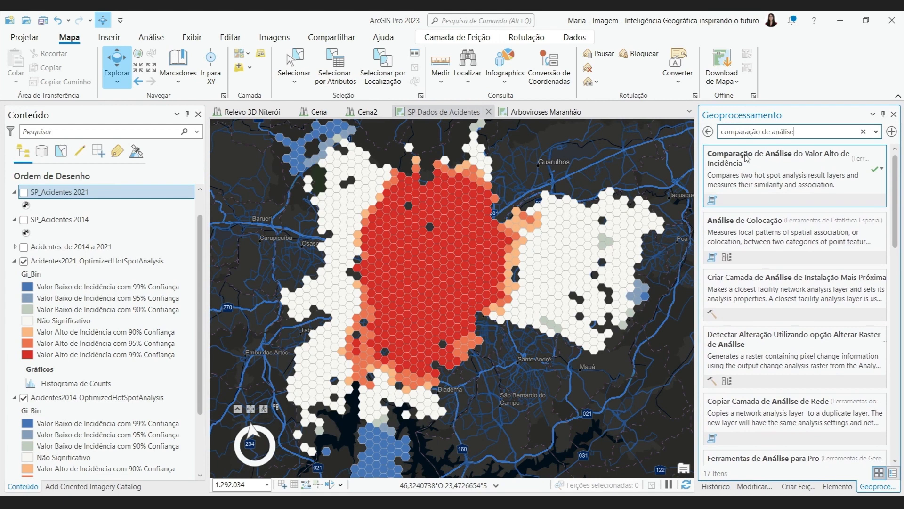
click(783, 165)
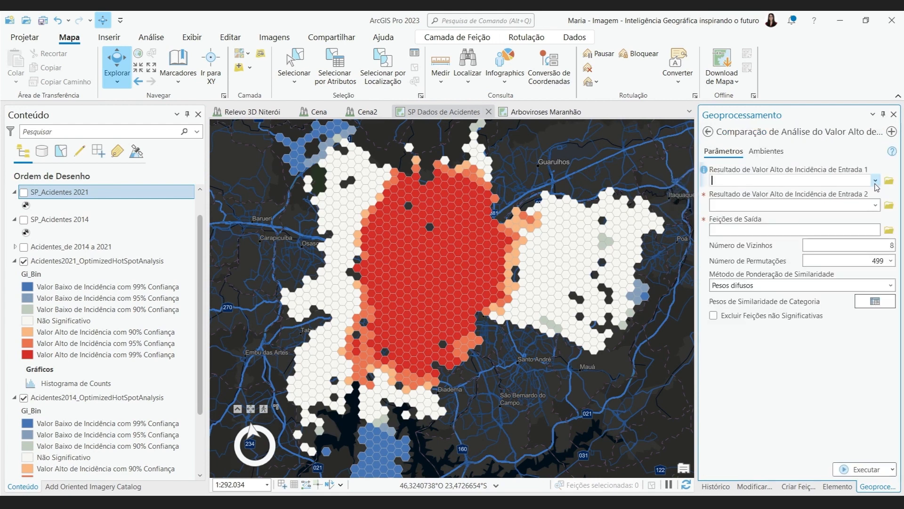
Run the comparison with Acidentes2014_OptimizedHotSpotAnalysis as input 1 and Acidentes2021_OptimizedHotSpotAnalysis as input 2, and collapse the tool pane
click(876, 181)
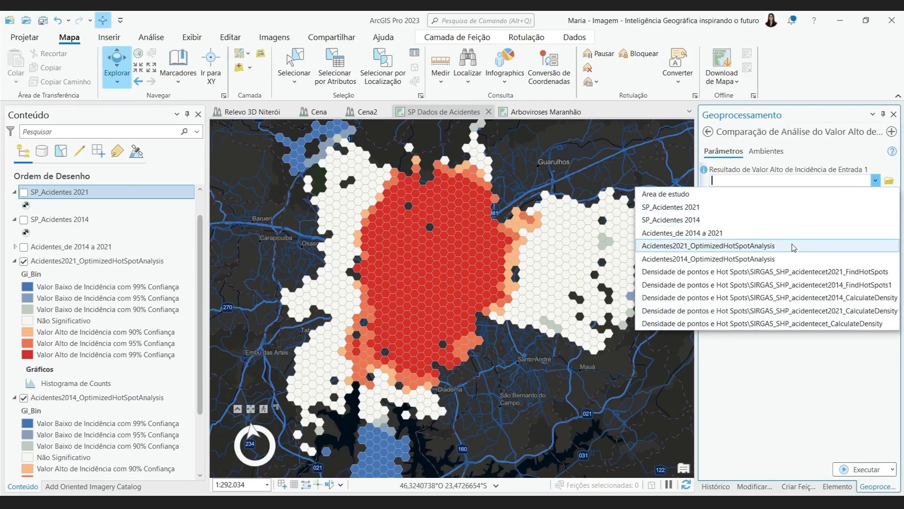
click(780, 259)
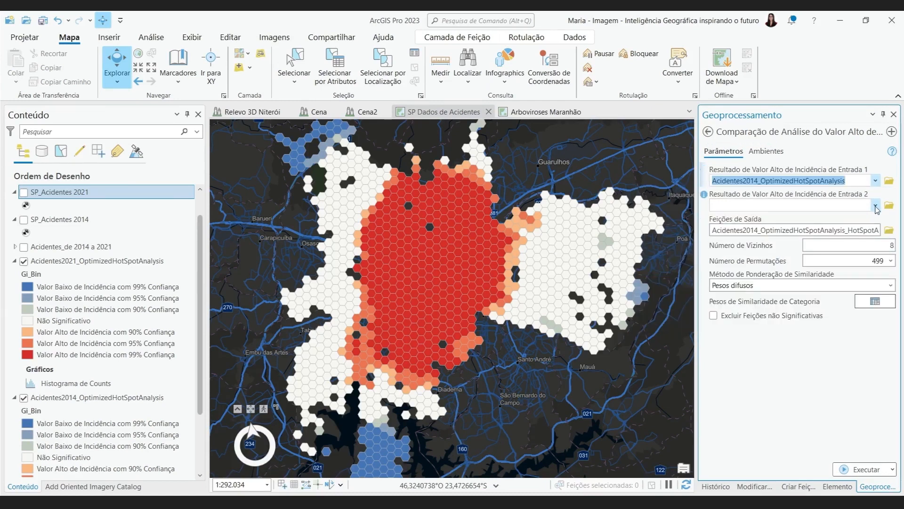
click(875, 206)
click(795, 272)
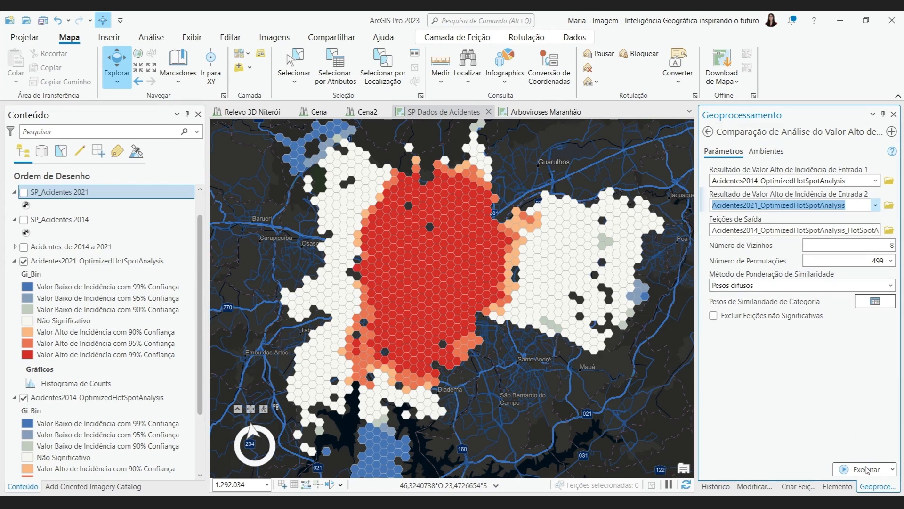
click(866, 469)
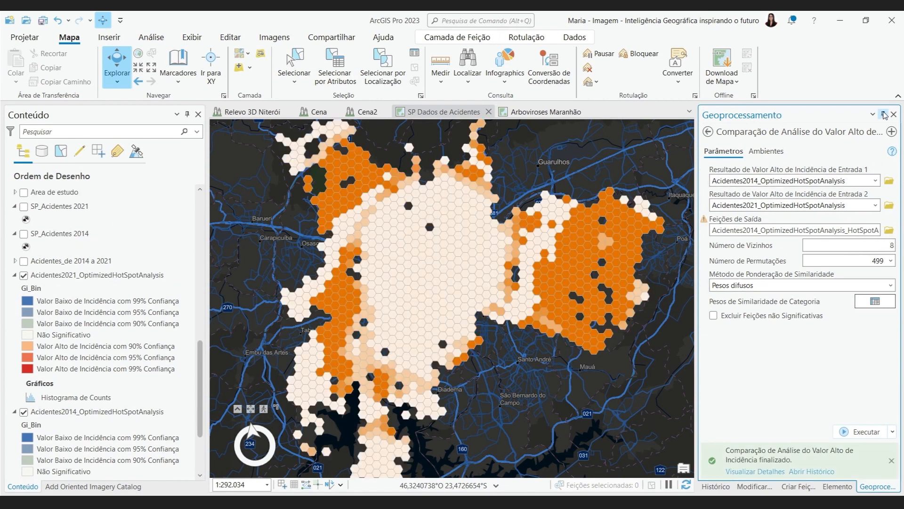
click(884, 115)
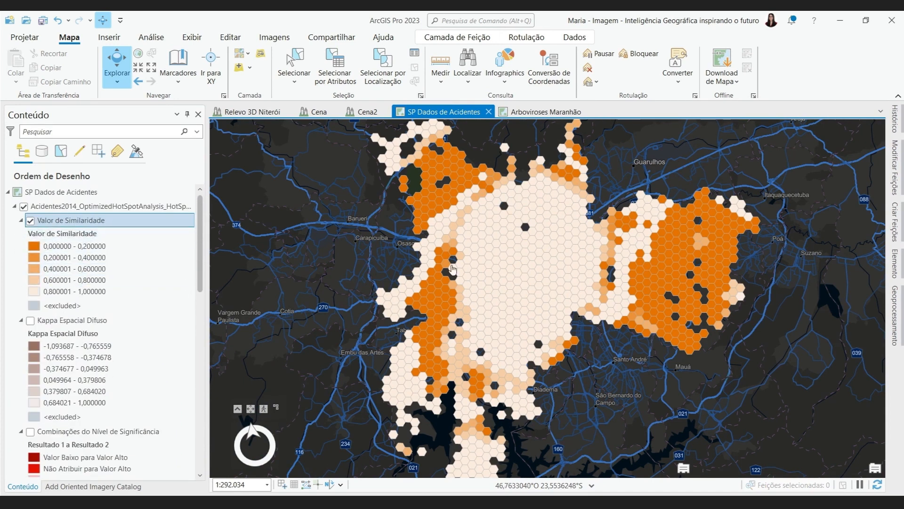
Hide the Valor de Similaridade layer and show the Combinações do Nível de Significância layer of the comparison result
mouse_move(507, 259)
mouse_down()
mouse_move(488, 238)
mouse_move(513, 263)
mouse_up()
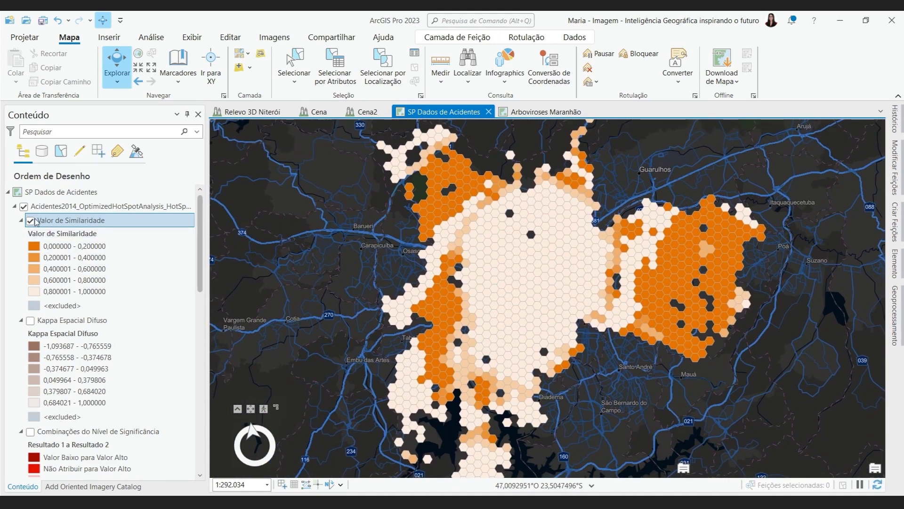
click(30, 221)
drag(425, 362, 425, 341)
scroll(101, 399, down, 4)
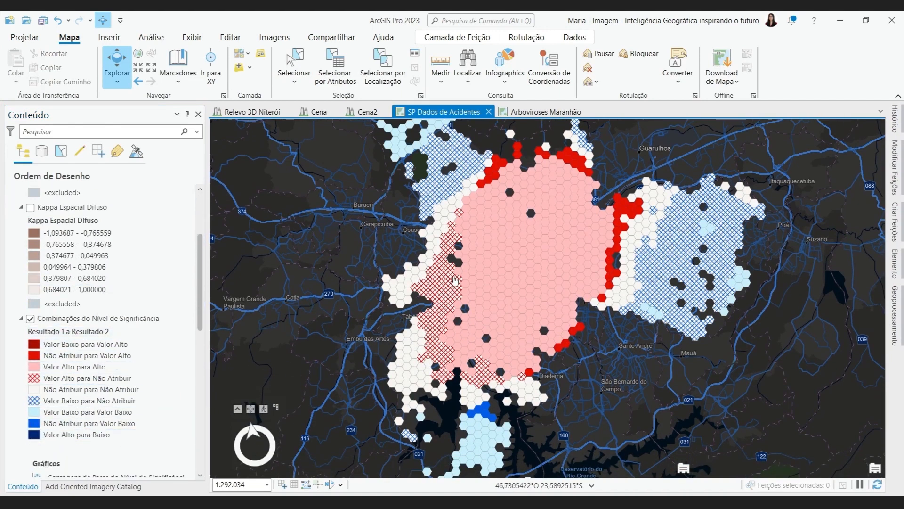
Examine the significance level combinations across São Paulo, from the southern reservoirs to the northern and eastern edges of the hot spot area
scroll(445, 249, up, 3)
drag(570, 401, 524, 321)
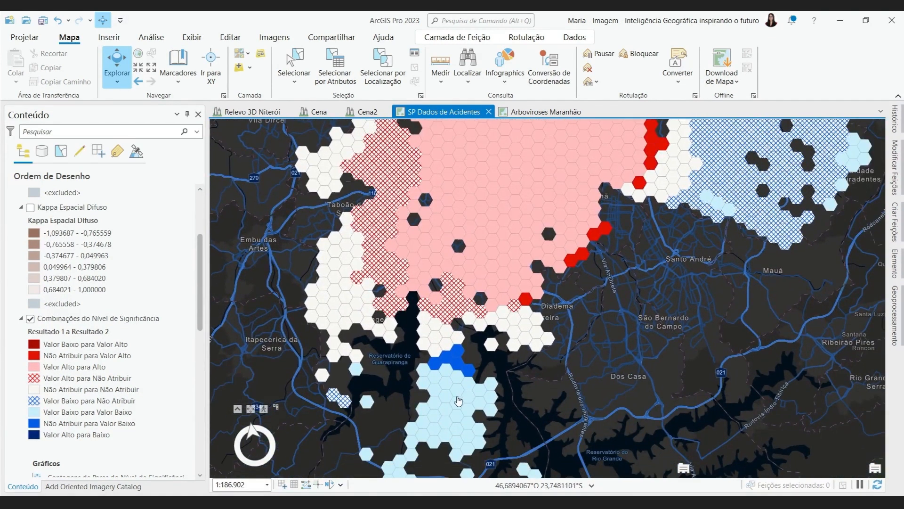
drag(458, 401, 461, 345)
scroll(449, 325, down, 3)
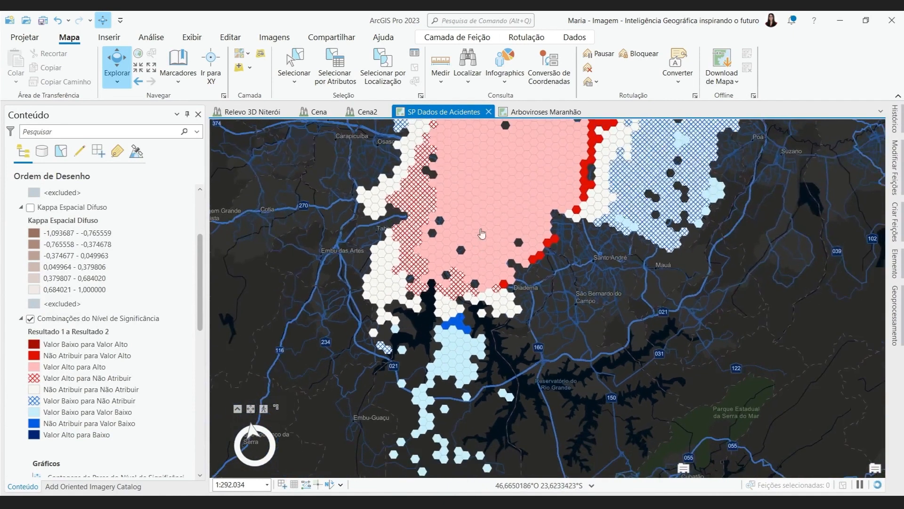
drag(576, 248, 517, 295)
scroll(482, 221, up, 3)
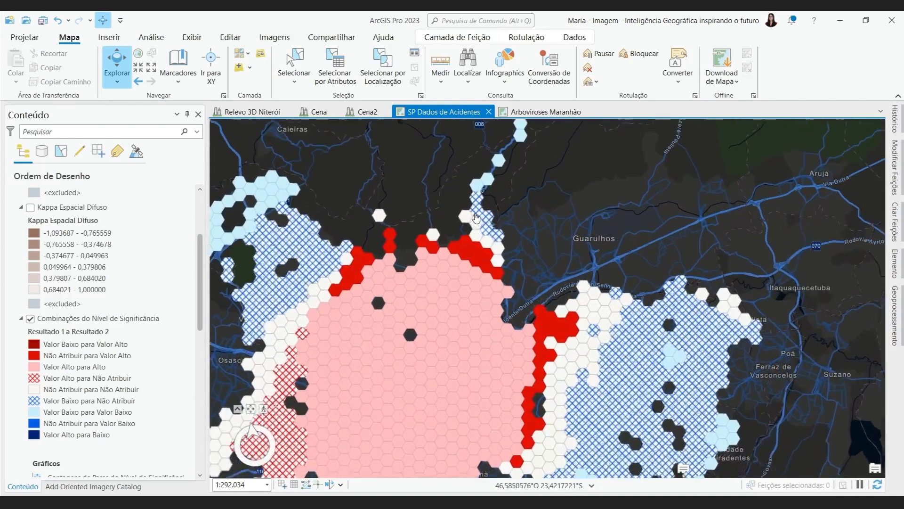
drag(490, 323, 436, 297)
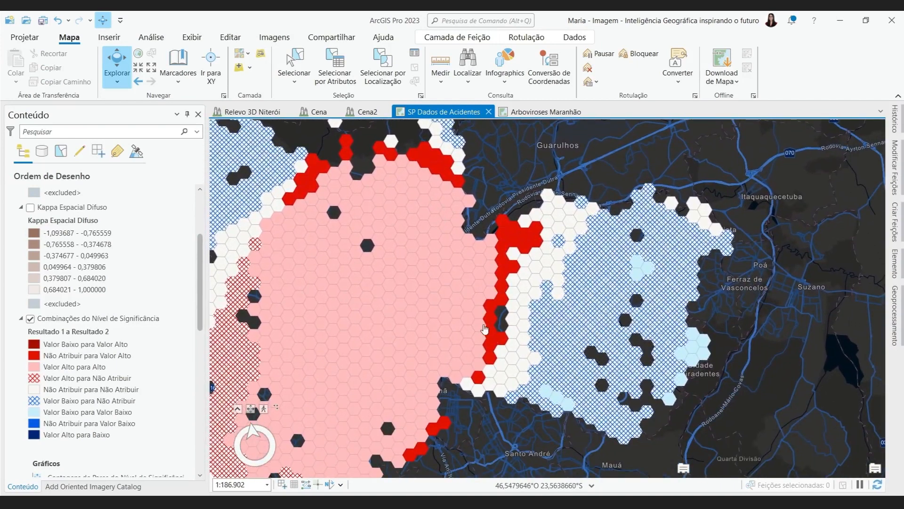
drag(485, 330, 555, 228)
drag(383, 409, 444, 257)
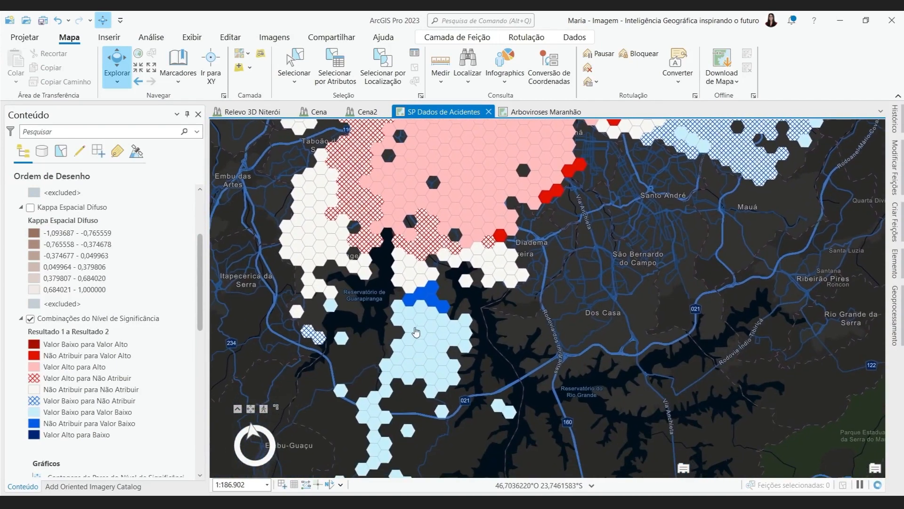
scroll(536, 359, down, 3)
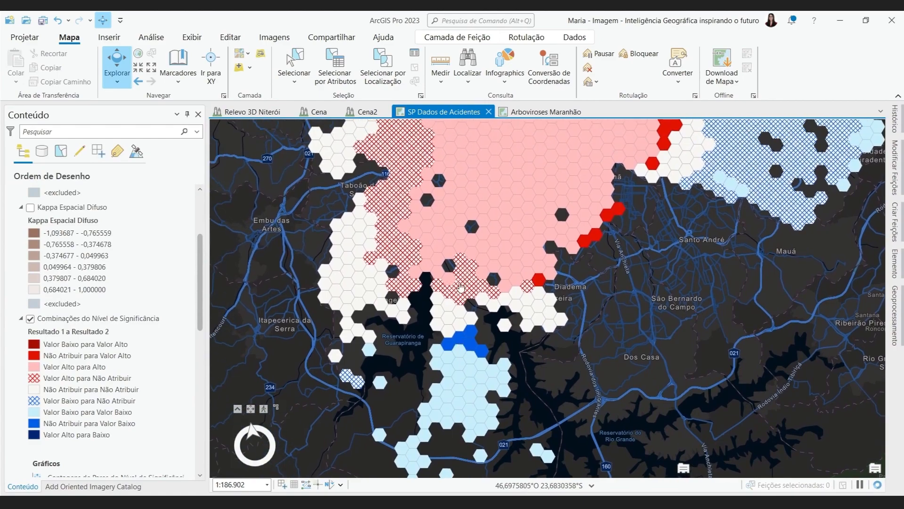
drag(483, 240, 469, 343)
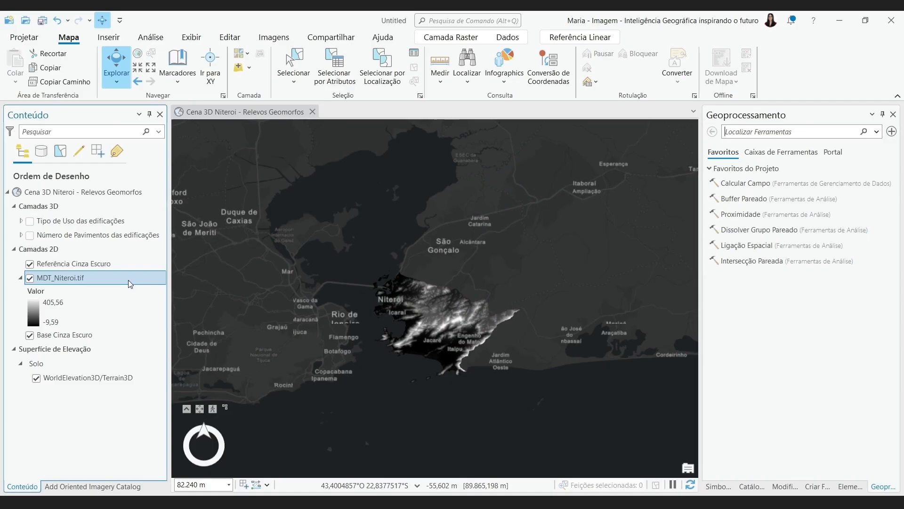
Zoom the Niterói 3D scene to the MDT_Niteroi.tif layer and examine its relief up close from a tilted viewpoint
right_click(130, 283)
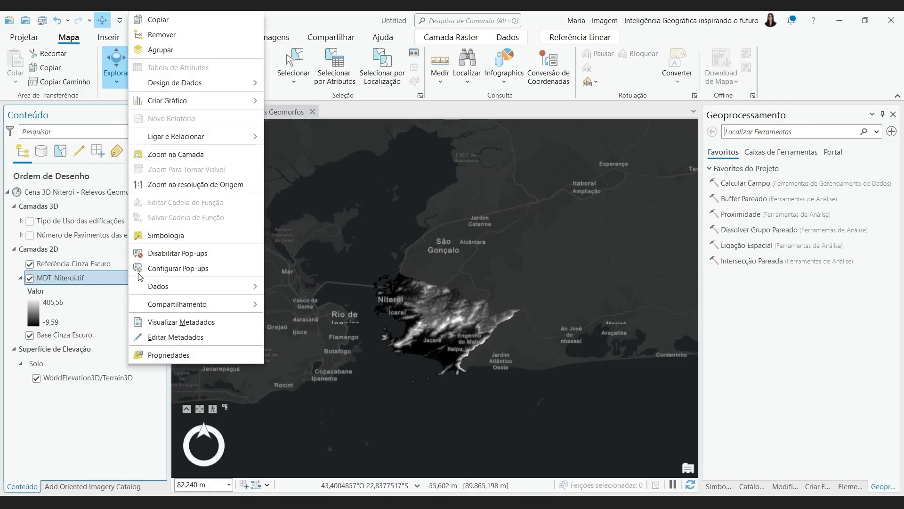
click(174, 155)
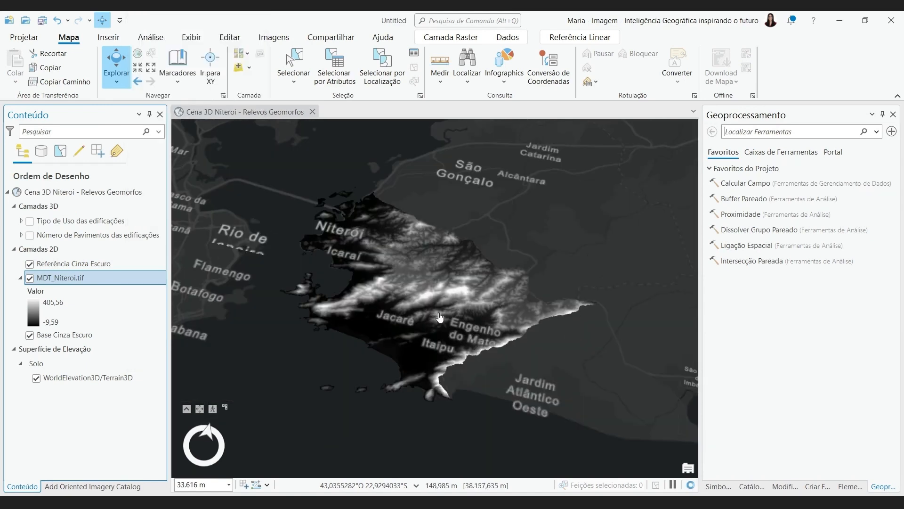
scroll(439, 316, up, 5)
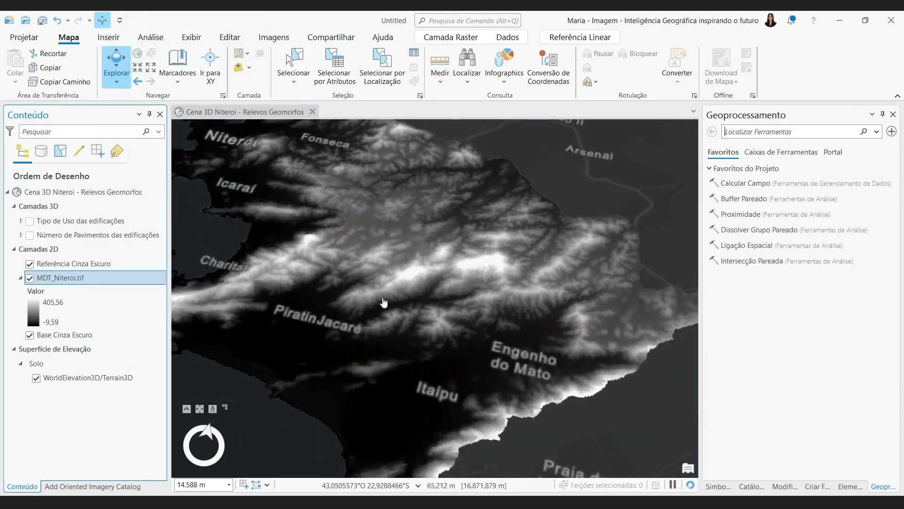
drag(423, 310, 485, 290)
scroll(330, 282, up, 6)
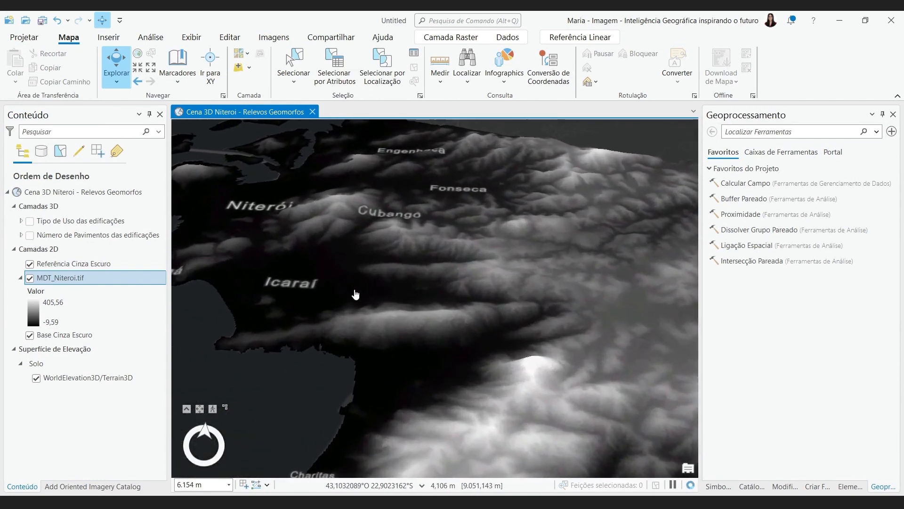
drag(362, 310, 498, 267)
scroll(546, 274, up, 2)
Search for "relevos geomorfos" and open the Relevos Geomorfos tool
click(784, 132)
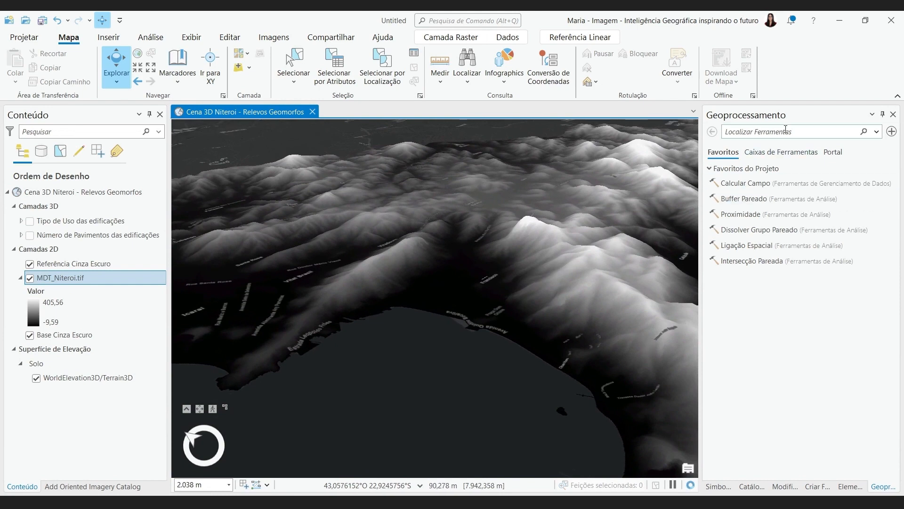
text(relevos geomo)
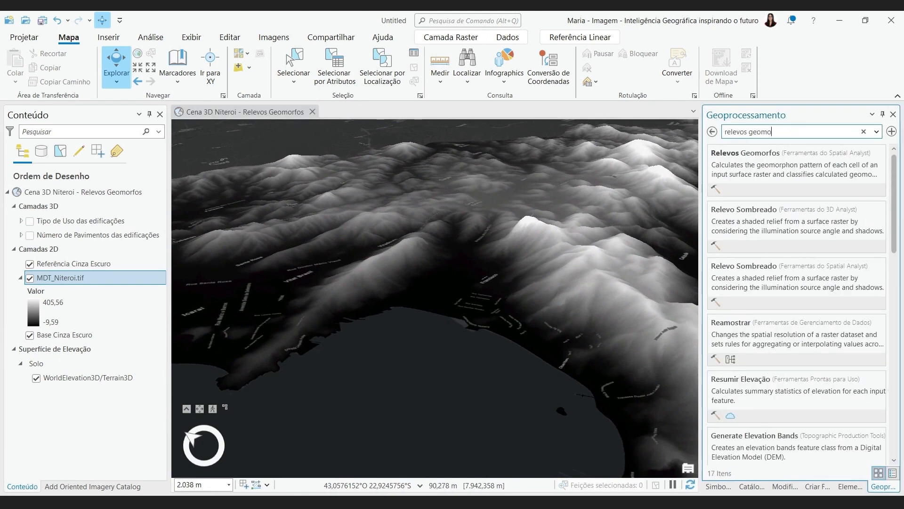
text(rfos)
click(793, 161)
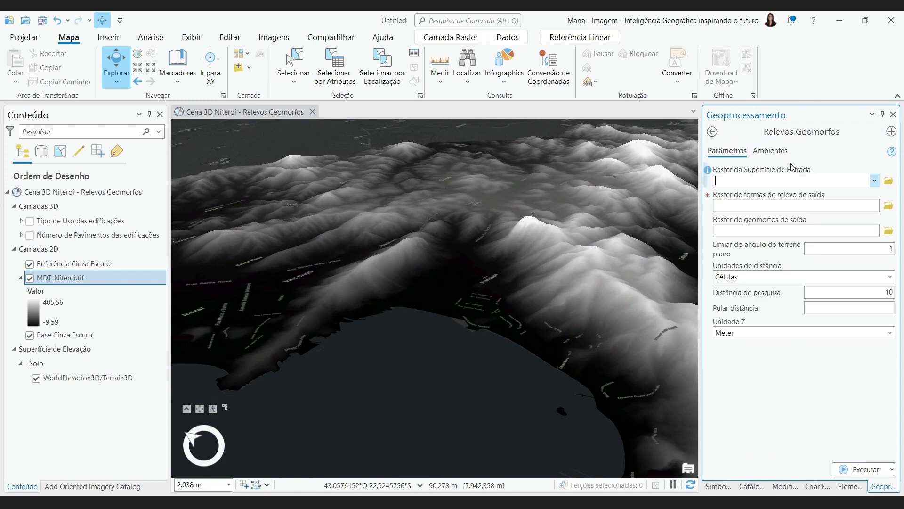
Set MDT_Niteroi.tif as the input surface raster and the flat terrain angle threshold to 5
click(874, 181)
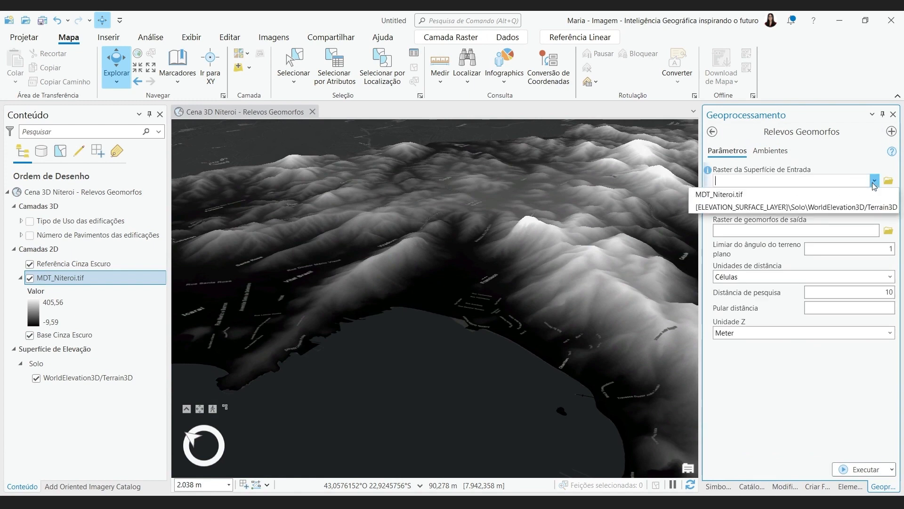
click(825, 195)
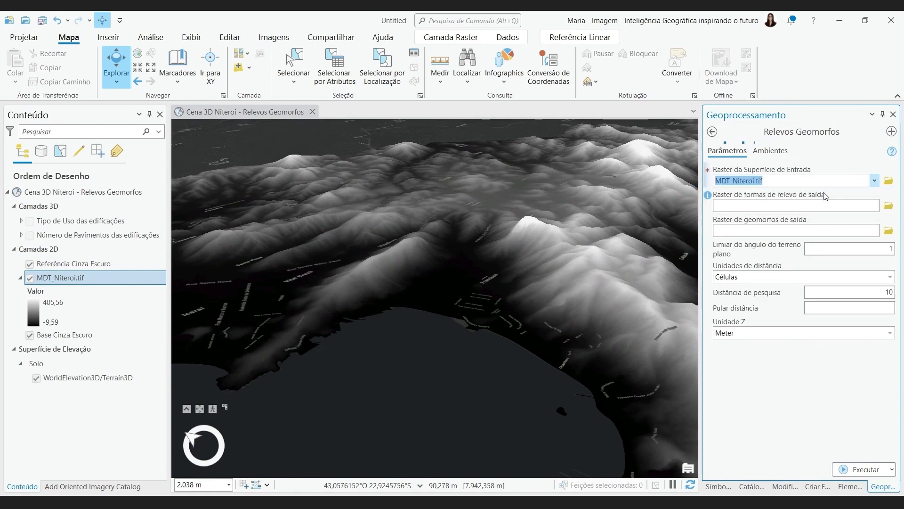
click(877, 253)
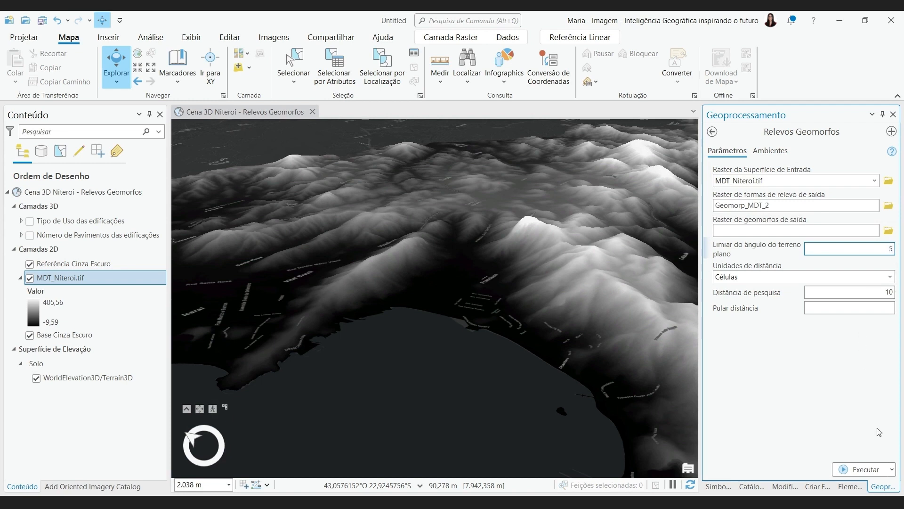
Run Relevos Geomorfos on MDT_Niteroi.tif and look over Niterói's hills and southern lagoon from a tilted, north-oriented view
click(874, 471)
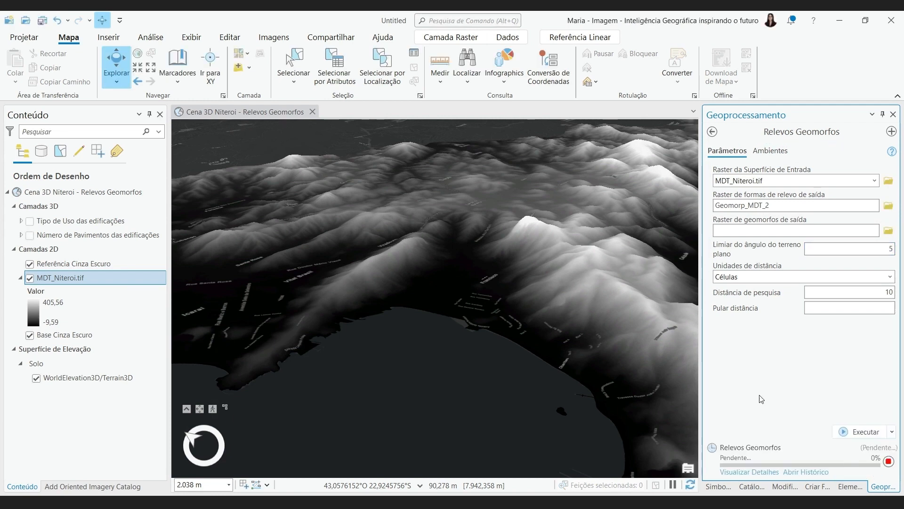
drag(626, 309, 569, 341)
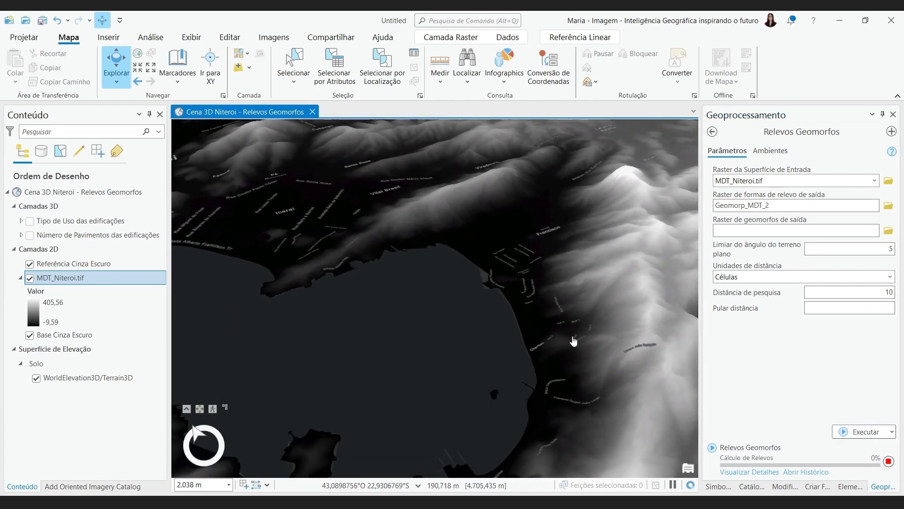
mouse_move(587, 285)
mouse_down()
mouse_move(393, 350)
mouse_move(366, 372)
mouse_up()
drag(506, 315, 401, 338)
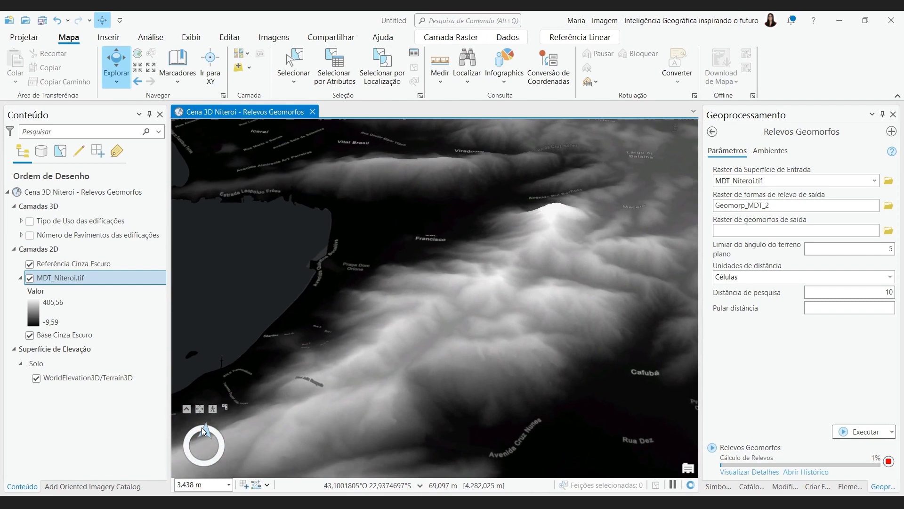
click(202, 427)
scroll(457, 354, down, 4)
drag(515, 312, 475, 286)
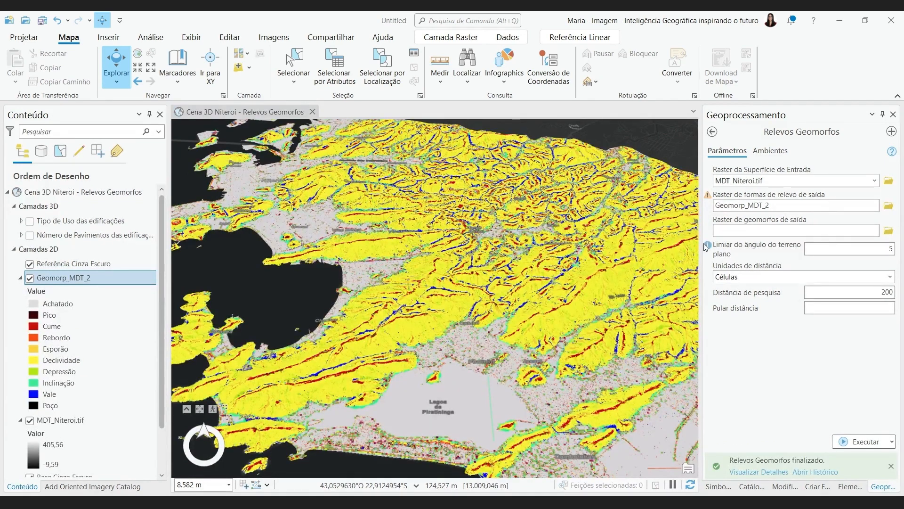
Examine the classified landforms in Geomorp_MDT_2 up close along the ridges and valleys north of Piratininga
scroll(455, 316, up, 5)
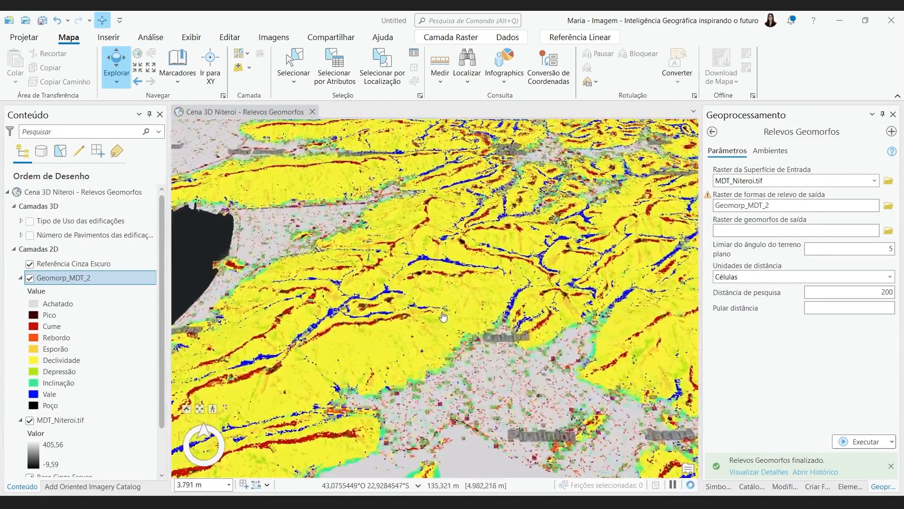
scroll(479, 262, up, 4)
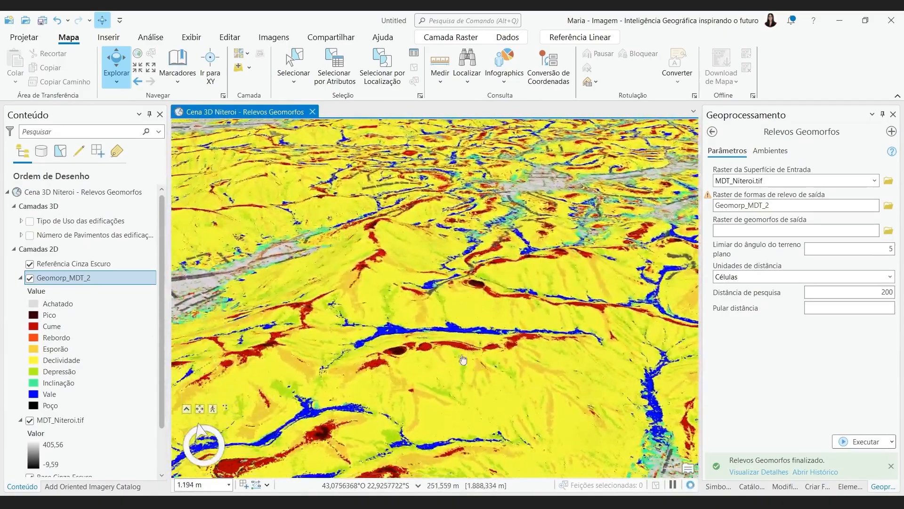
drag(454, 357, 461, 308)
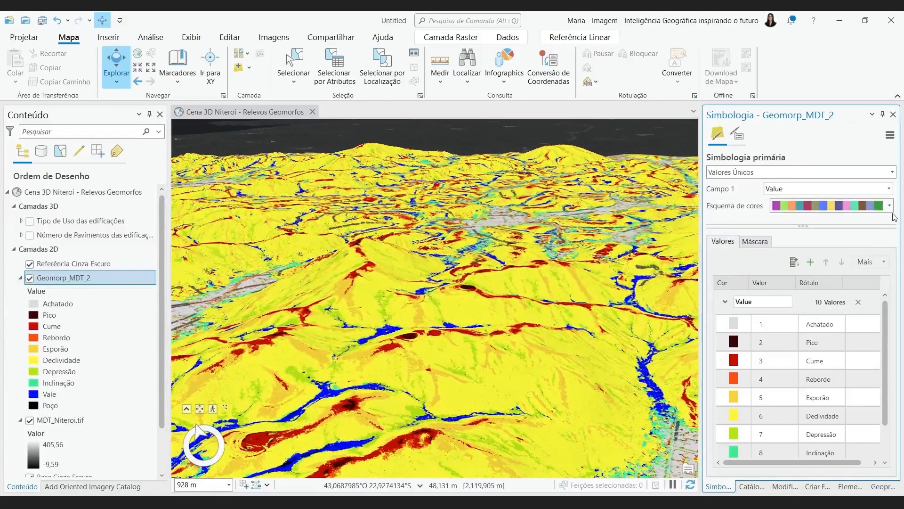
Try a colour scheme running from green through brown to pale yellow on Geomorp_MDT_2 and inspect it over the hills
click(890, 206)
scroll(878, 241, down, 3)
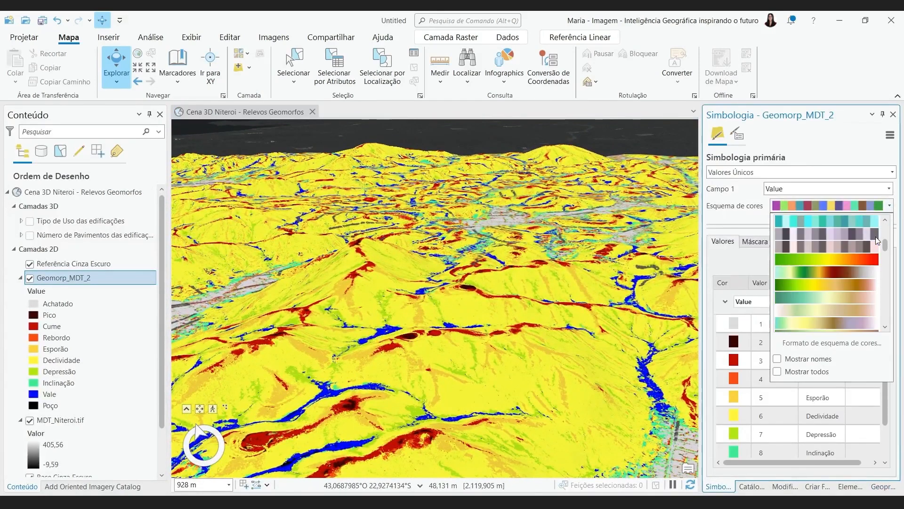
click(873, 277)
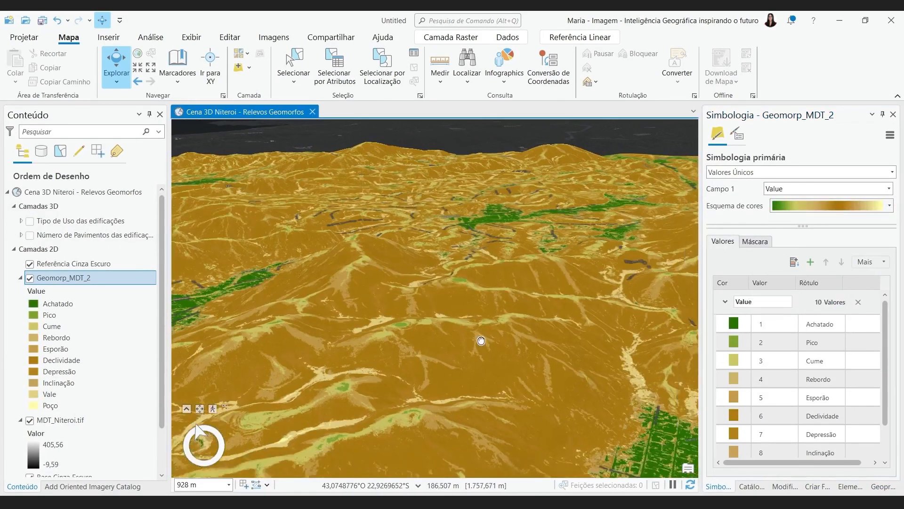
drag(471, 313, 556, 296)
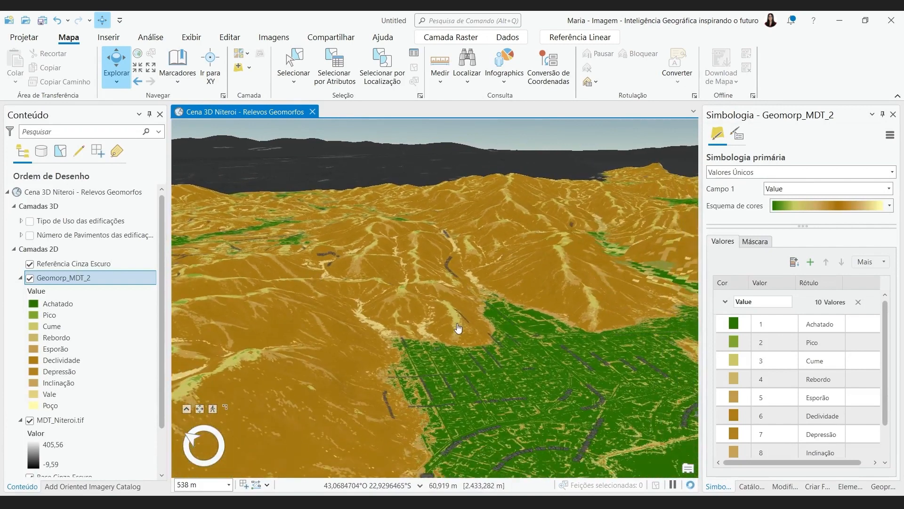
drag(432, 323, 373, 347)
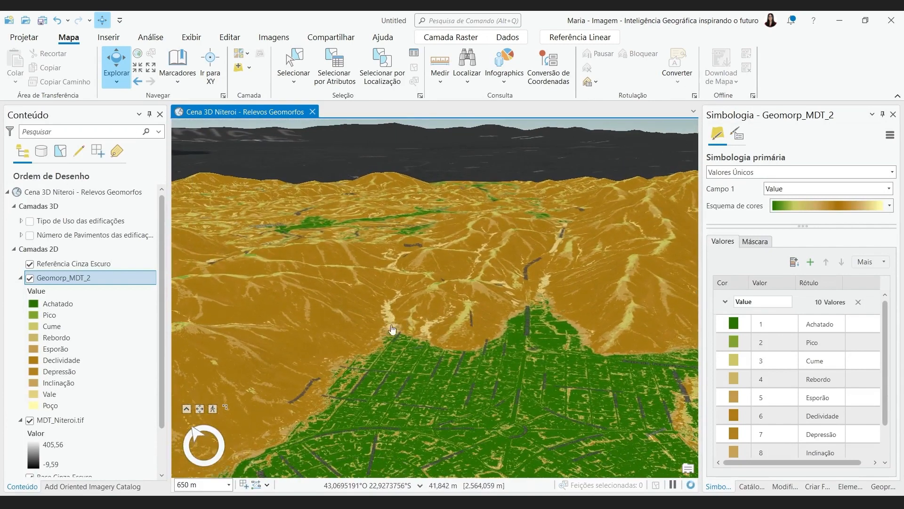
Apply the dark green, light green, yellow and brown colour scheme to Geomorp_MDT_2 and show the Tipo de Uso das edificações layer
click(889, 205)
click(845, 281)
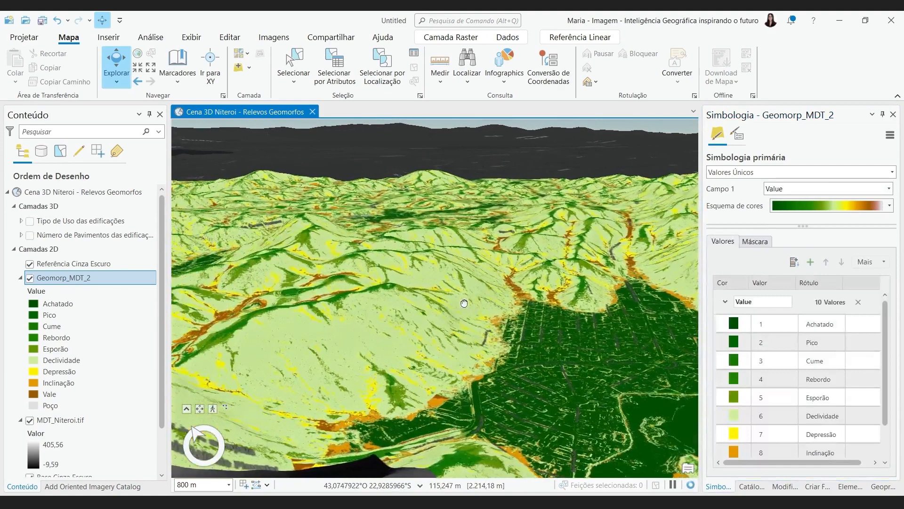
click(29, 221)
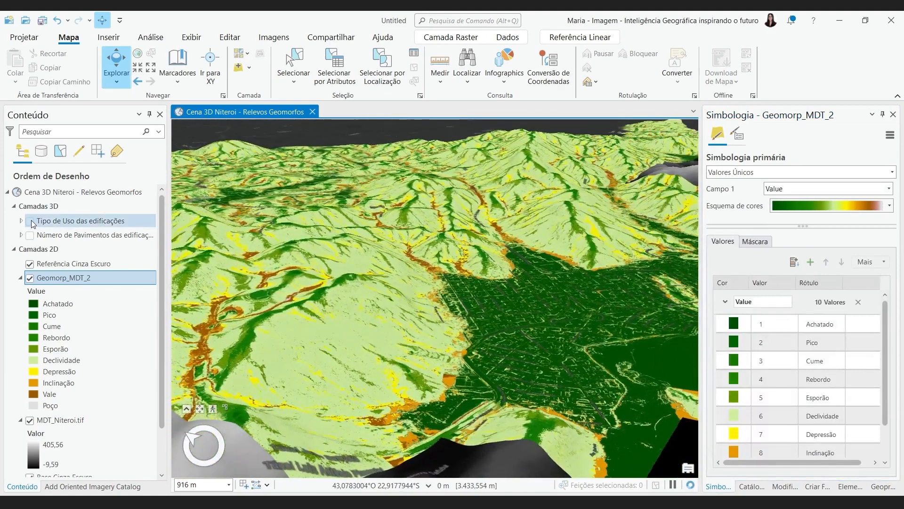
Examine up close the favela buildings covering the hillside slope and ridge beside the residential blocks
scroll(487, 286, up, 5)
scroll(487, 286, up, 4)
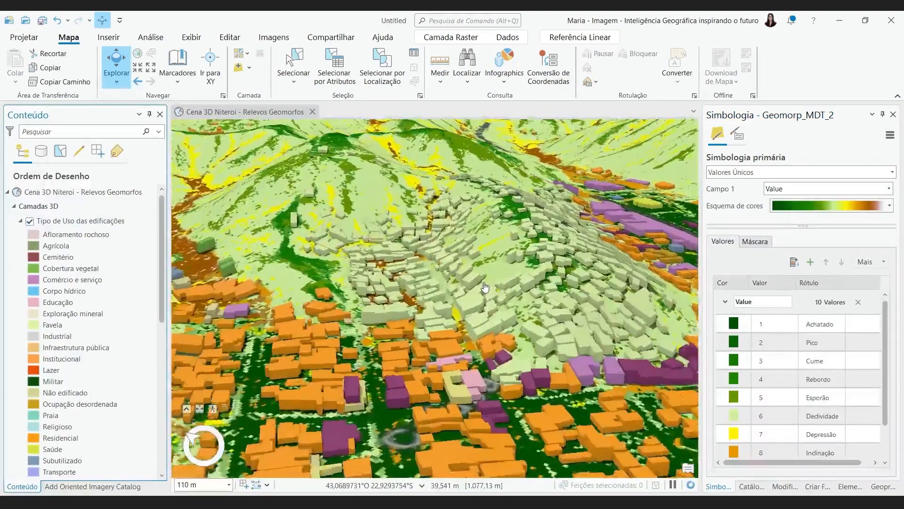
scroll(449, 336, up, 5)
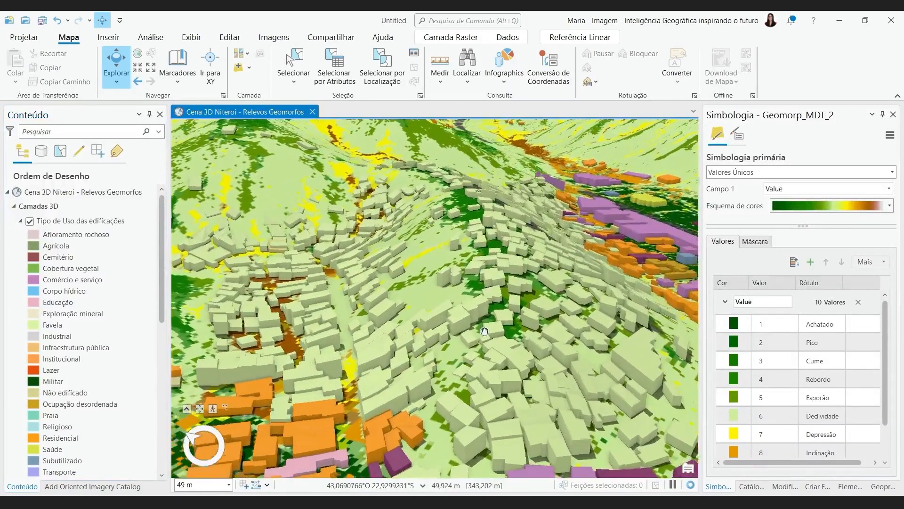
scroll(449, 337, up, 2)
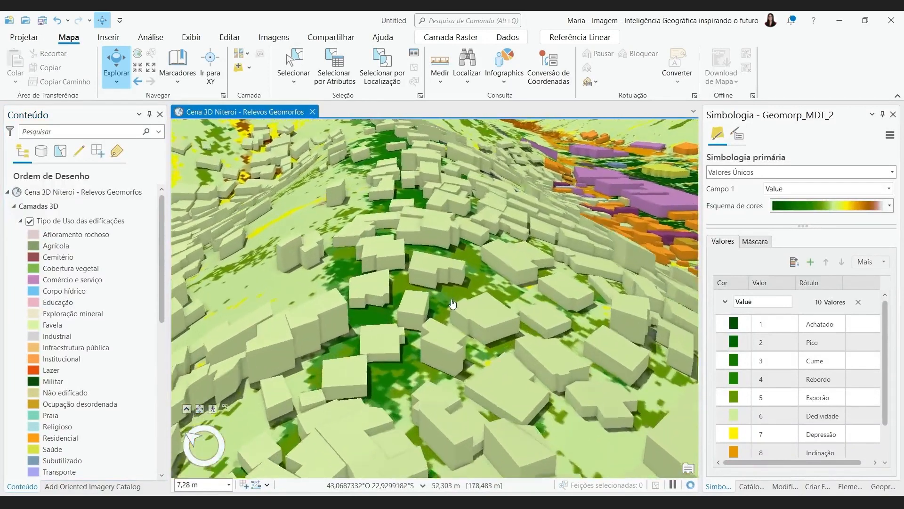
drag(449, 337, 421, 239)
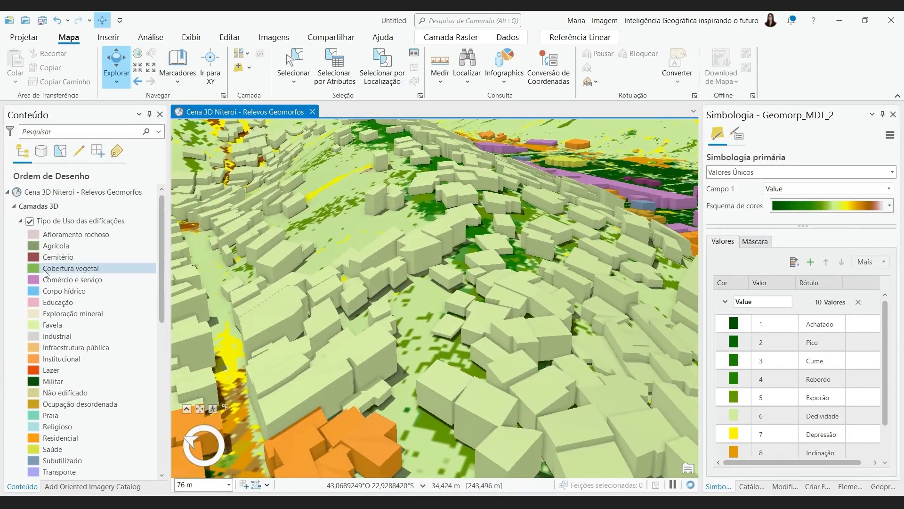
Hide MDT_Niteroi.tif, collapse the building-use legend, and compare the hillside favela with the landform classes from low and distant viewpoints
click(20, 220)
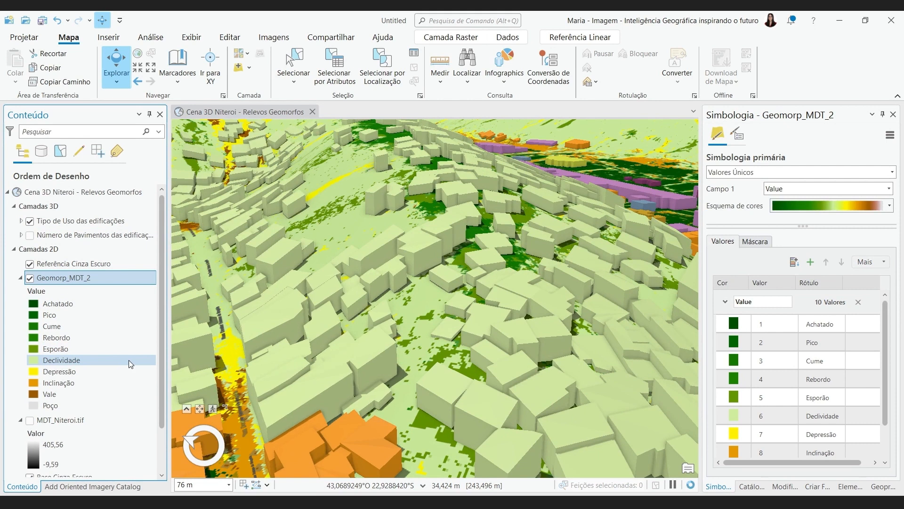
drag(464, 228, 533, 405)
drag(382, 363, 423, 340)
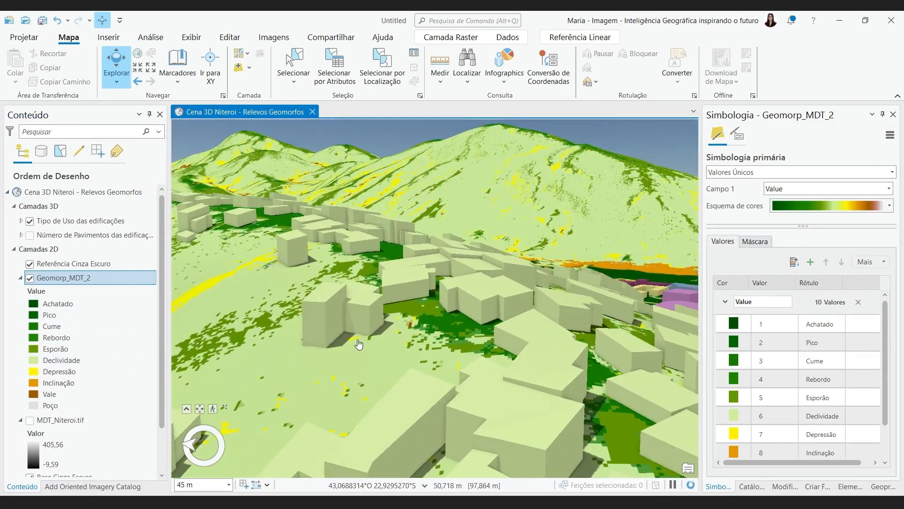
drag(359, 344, 363, 263)
scroll(377, 307, down, 3)
drag(372, 301, 526, 354)
drag(267, 292, 363, 356)
scroll(362, 355, down, 5)
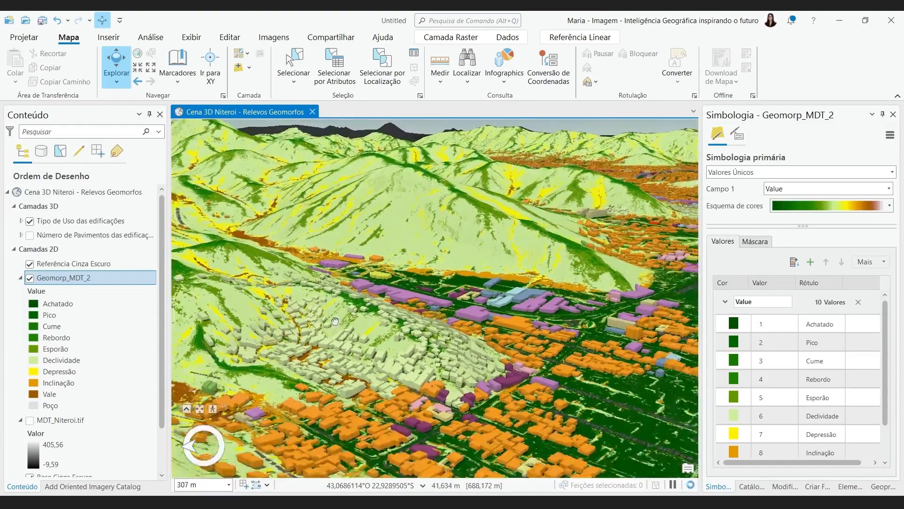
scroll(356, 373, down, 5)
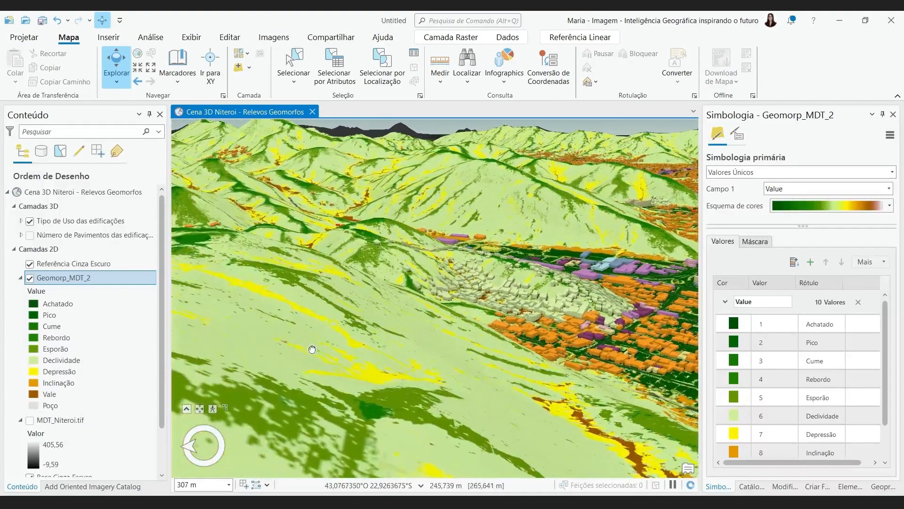
scroll(286, 328, down, 2)
Examine the residential buildings at the foot of the slopes and along the spur ridge above the flat urban area
drag(262, 319, 309, 333)
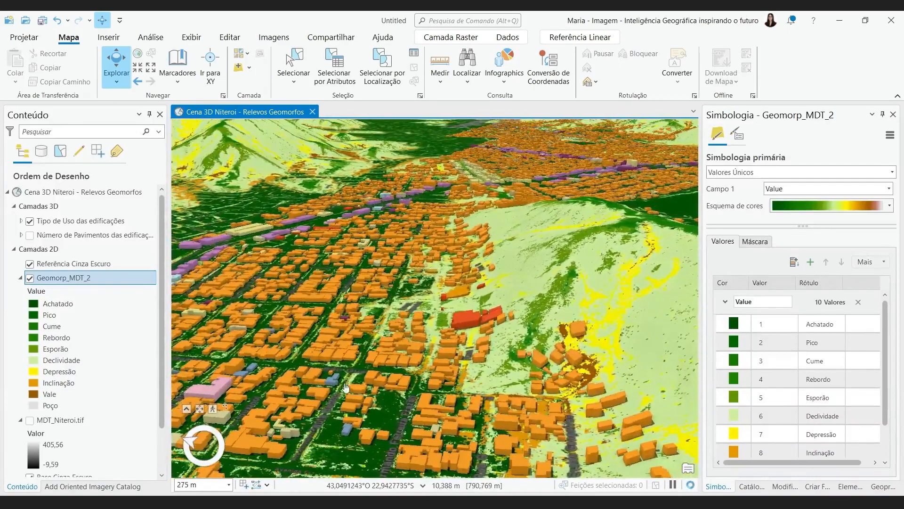
drag(340, 298, 282, 221)
scroll(562, 265, up, 4)
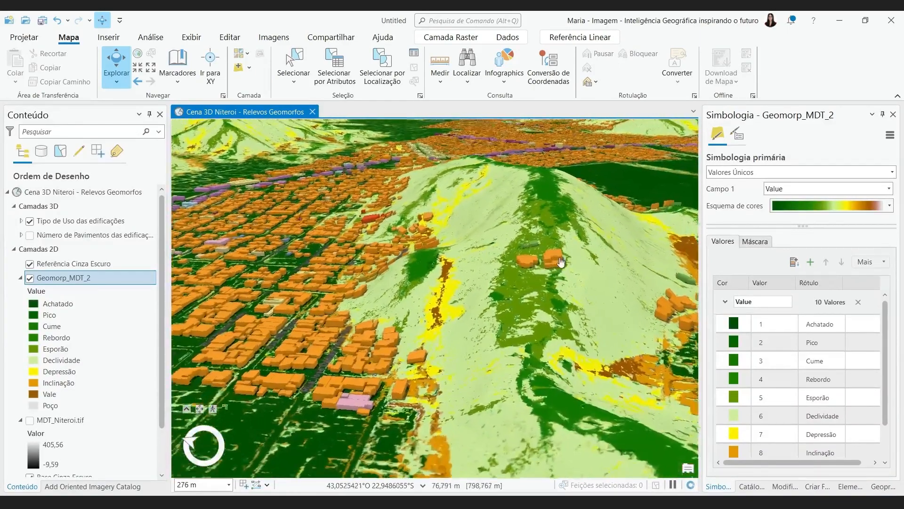
scroll(562, 266, up, 3)
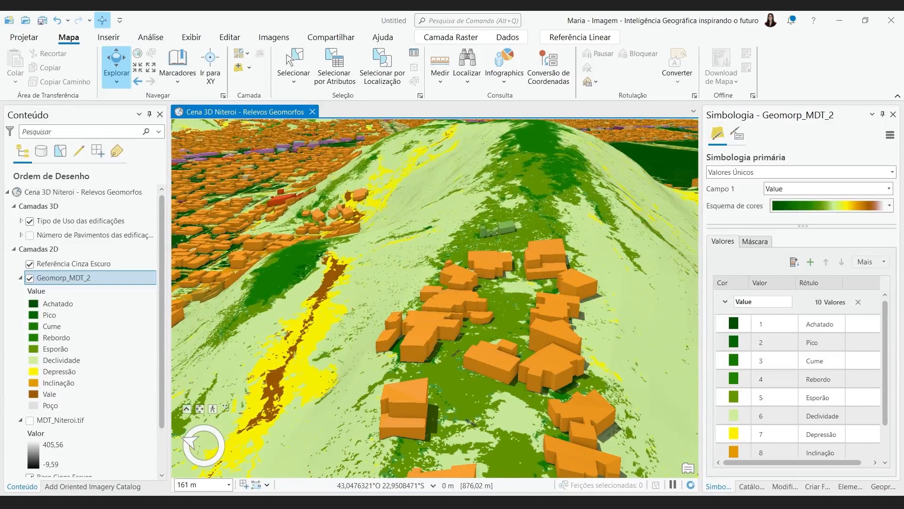
drag(483, 293, 396, 153)
drag(452, 302, 376, 236)
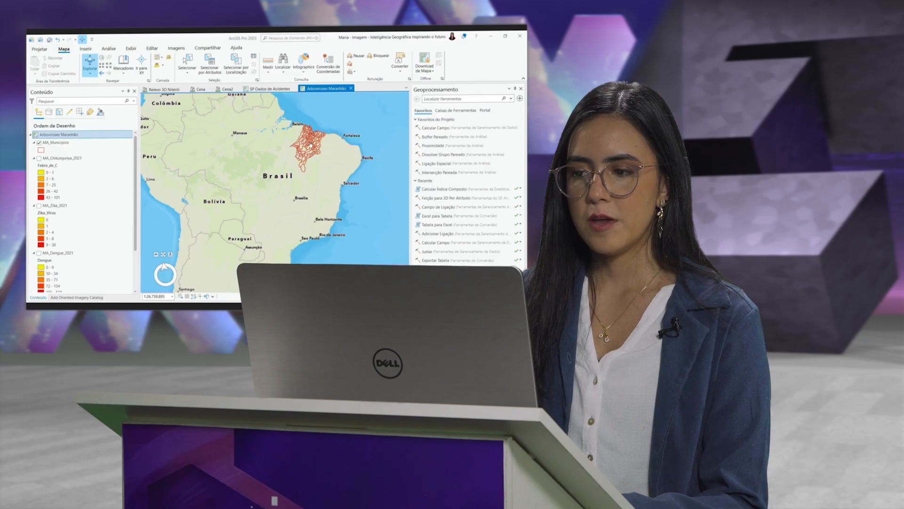
Zoom the Arboviroses Maranhão map to the state and view MA_Chikungunya_2021 and MA_Zika_2021 one at a time
scroll(314, 134, up, 3)
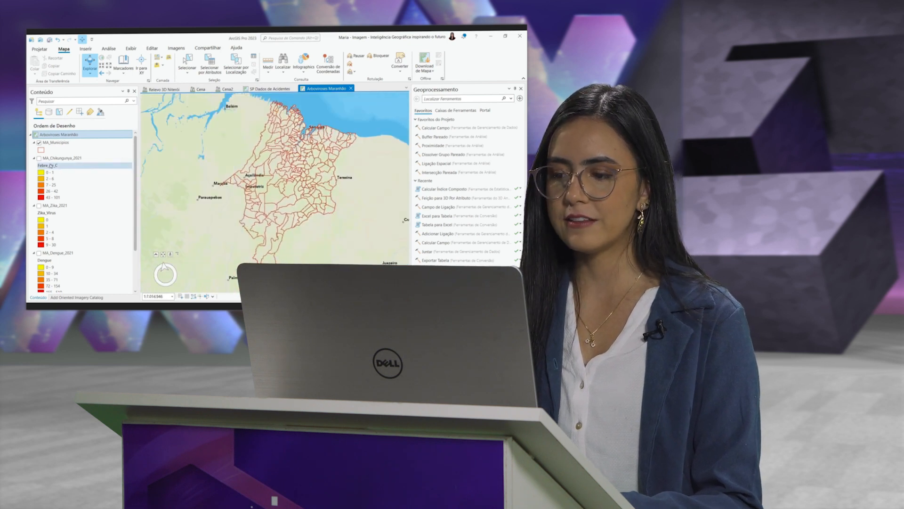
click(39, 159)
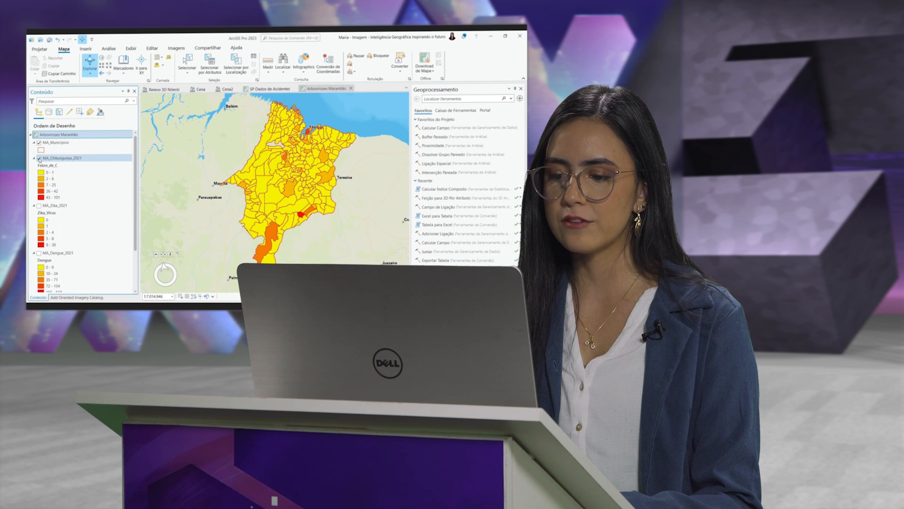
click(39, 158)
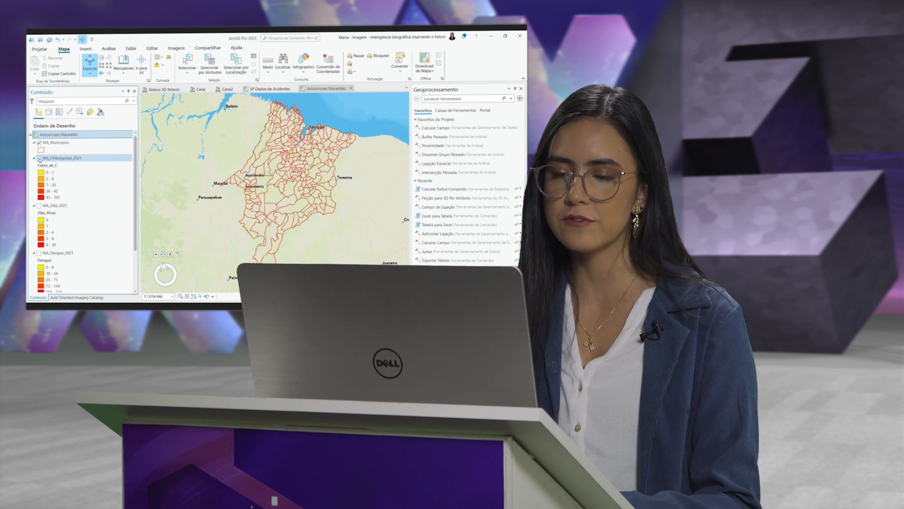
click(39, 206)
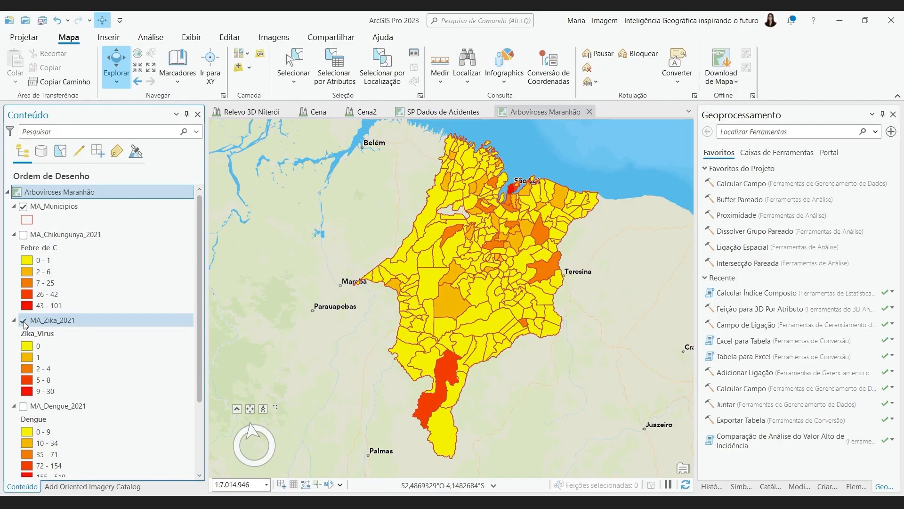
click(39, 205)
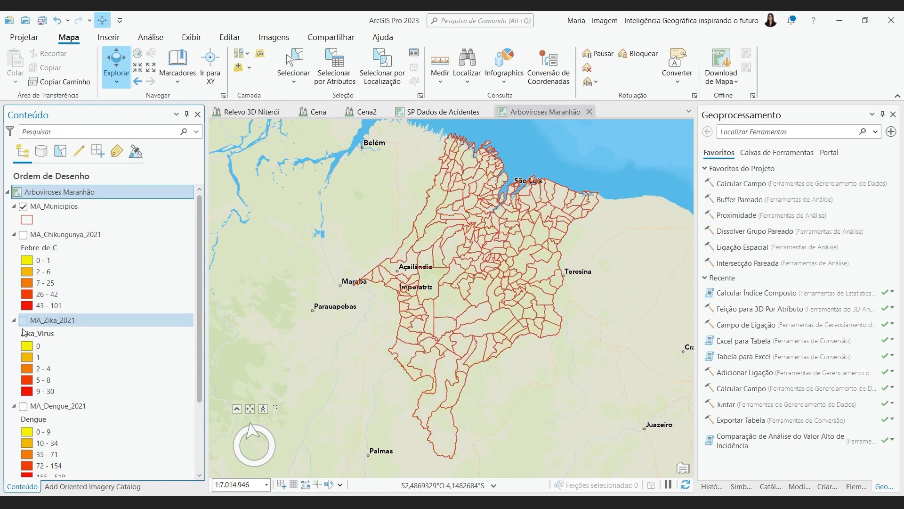
Turn on the MA_Dengue_2021, MA_Zika_2021 and MA_Chikungunya_2021 layers together
click(23, 406)
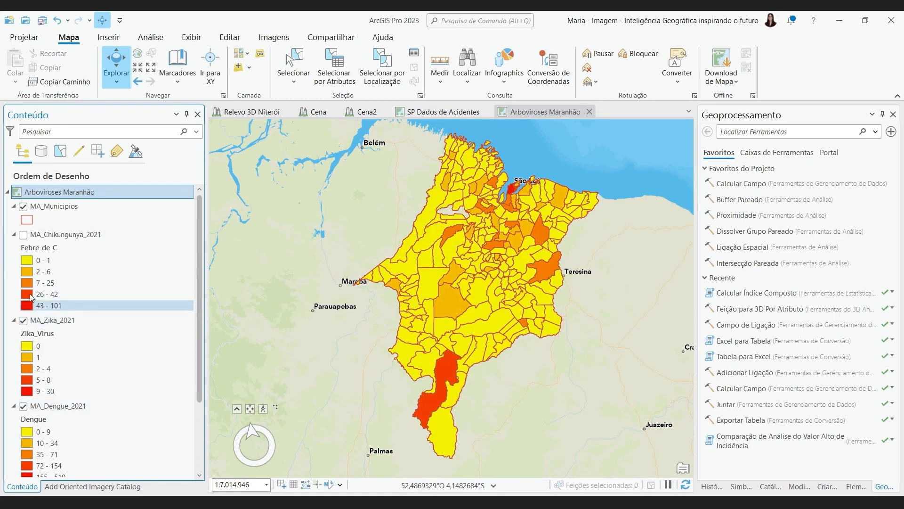
click(24, 235)
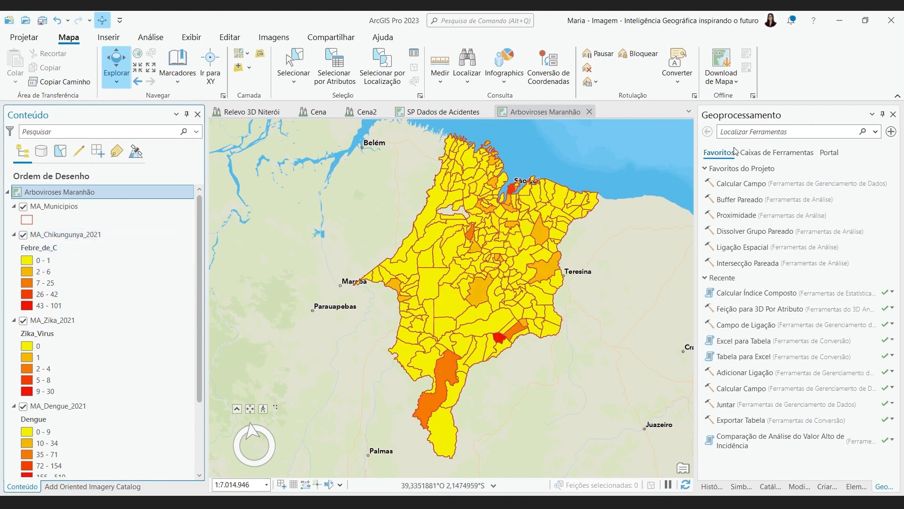
Search for "calcular indice composto" and open the Calcular Índice Composto tool
click(747, 131)
text(calcular indi)
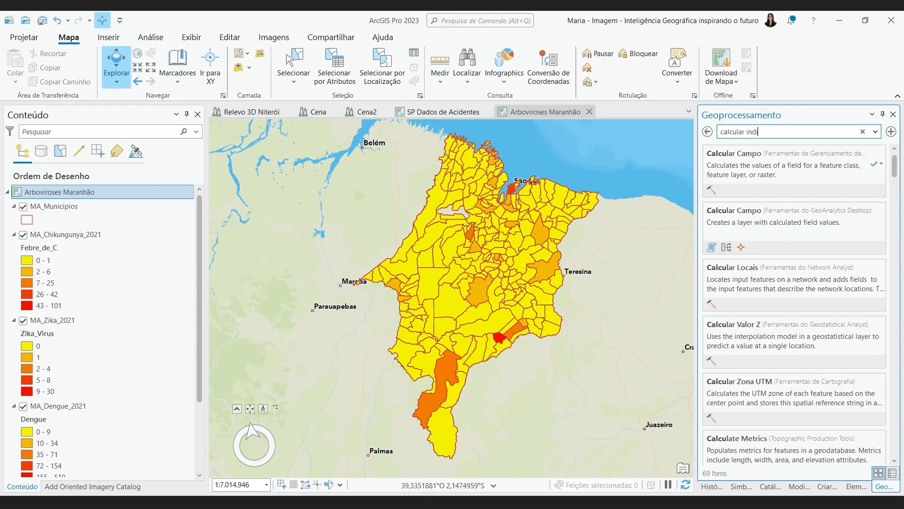
text(ce composto)
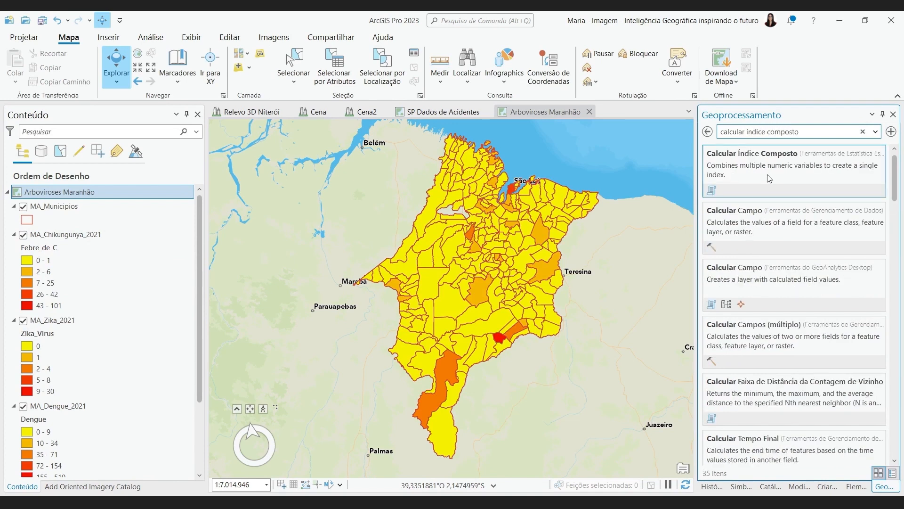
click(770, 178)
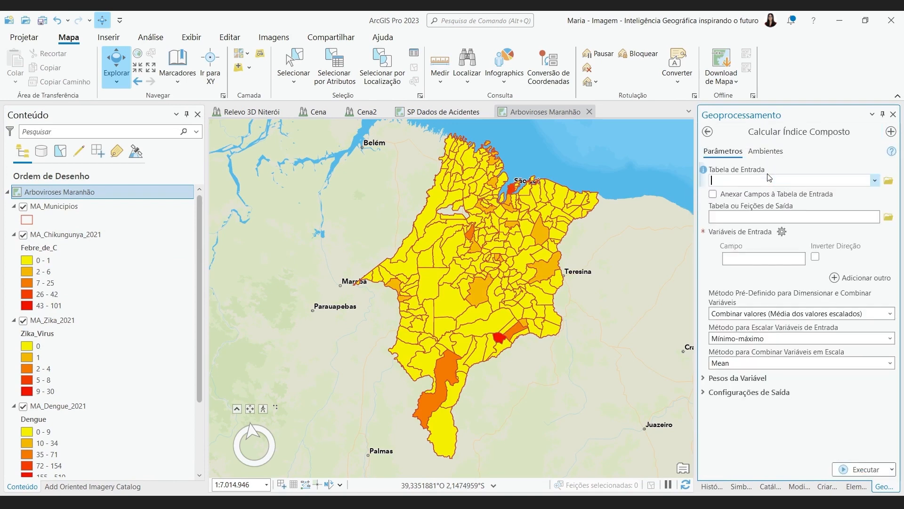
Set MA_Municipios as the input table and add Febre_de_C, Zika_Virus and Dengue as the index's input variables
click(875, 181)
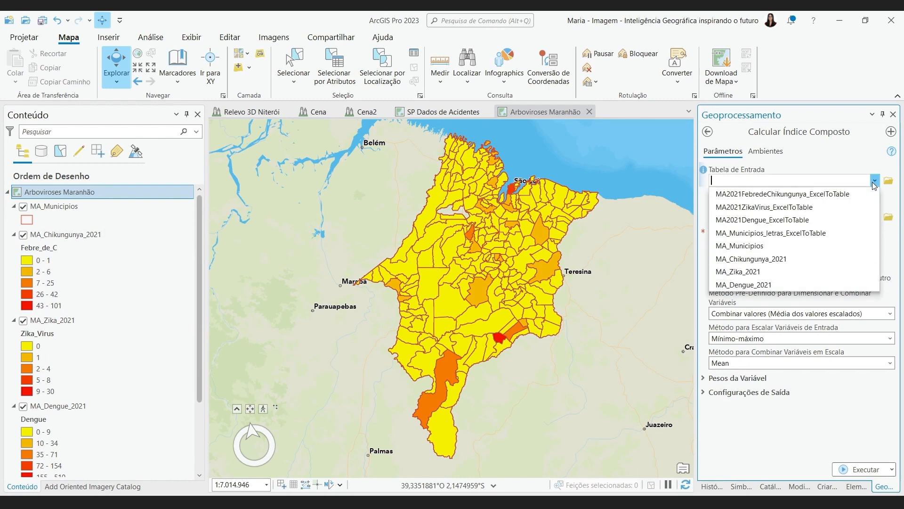
click(796, 246)
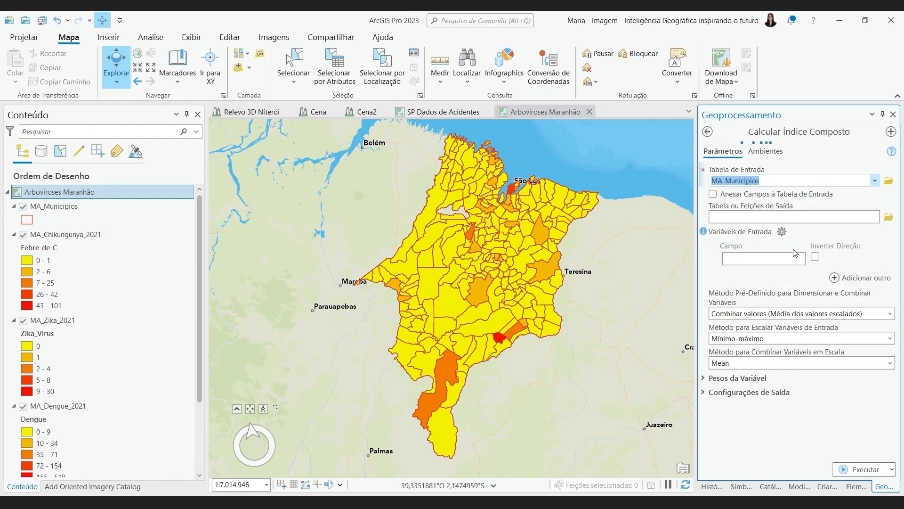
click(796, 258)
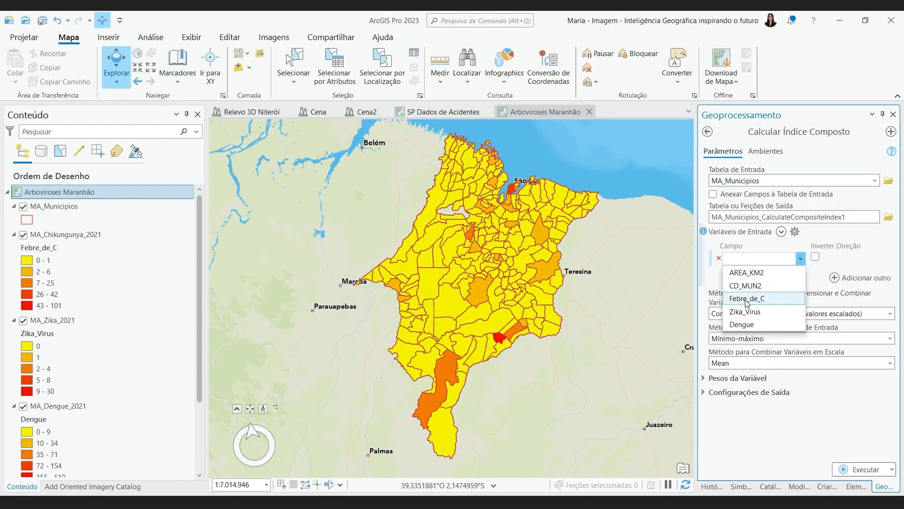
click(747, 300)
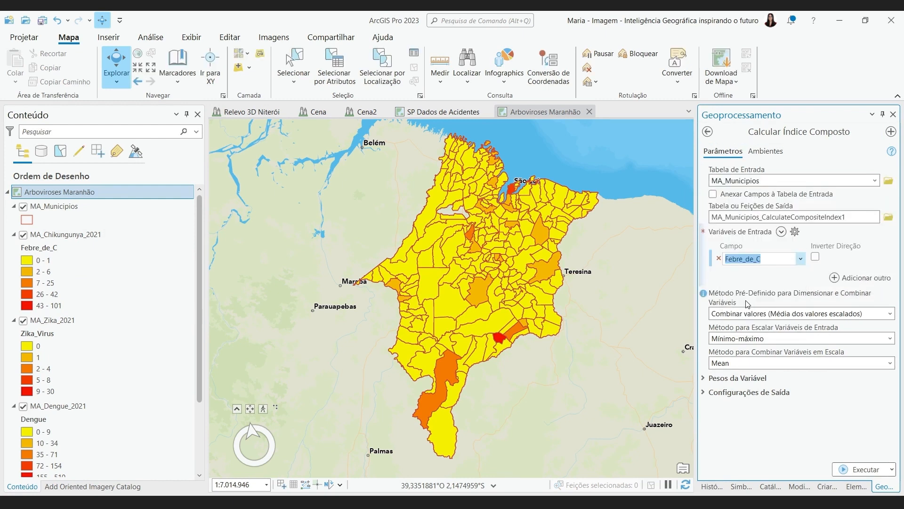
click(802, 278)
click(774, 331)
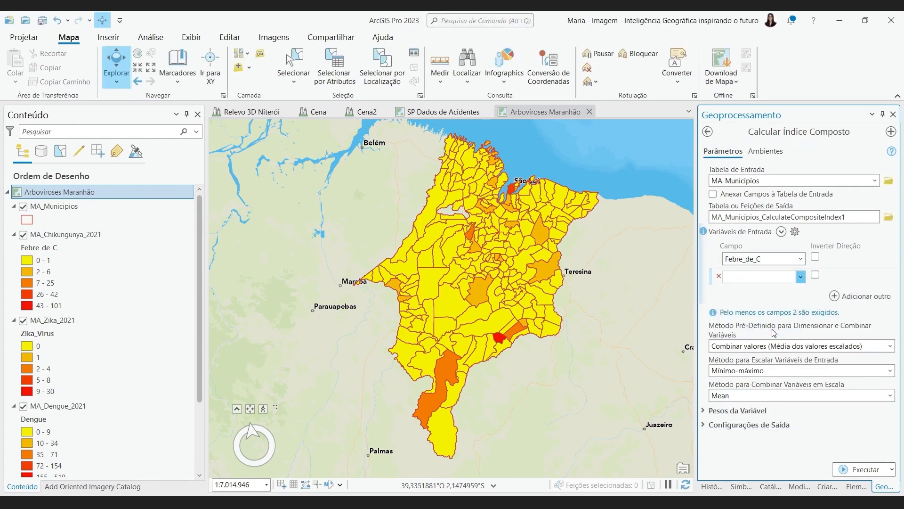
click(860, 296)
click(801, 295)
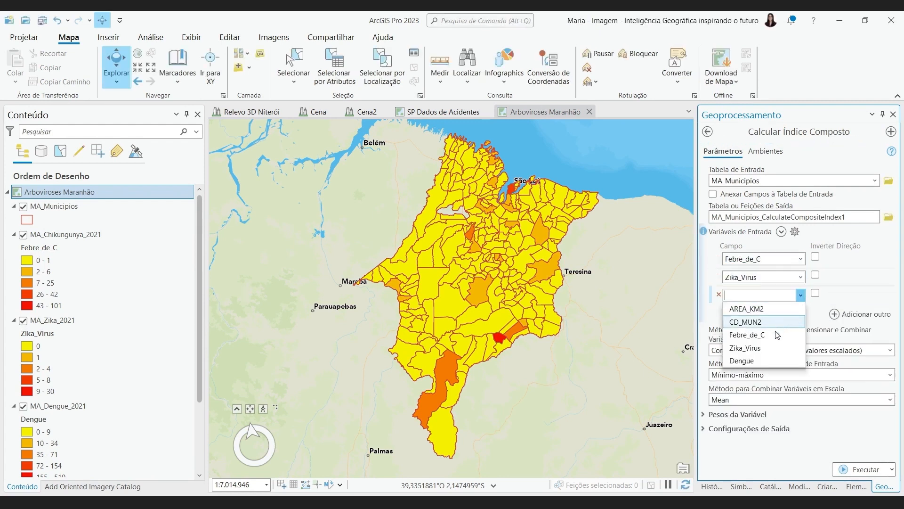
click(770, 361)
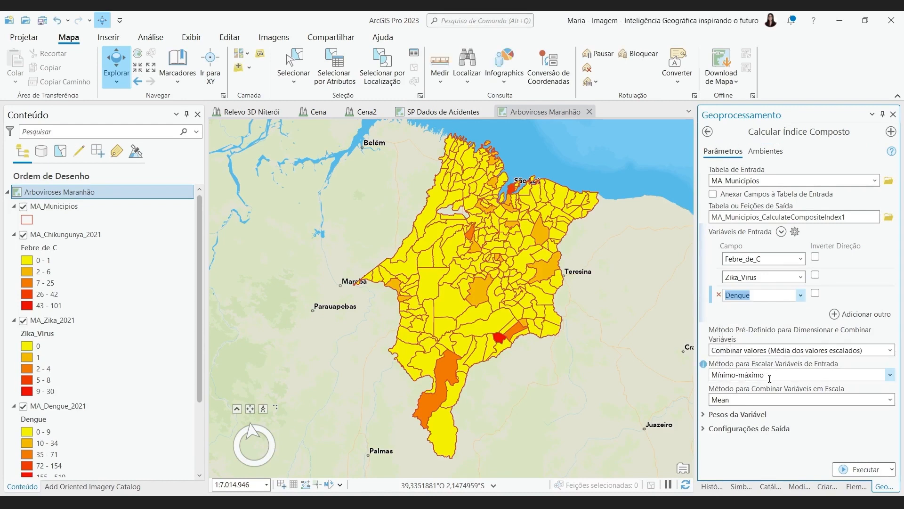
Review the variable weights, keep Febre_de_C, Zika_Virus and Dengue at 1 each, and run the composite index calculation
click(749, 417)
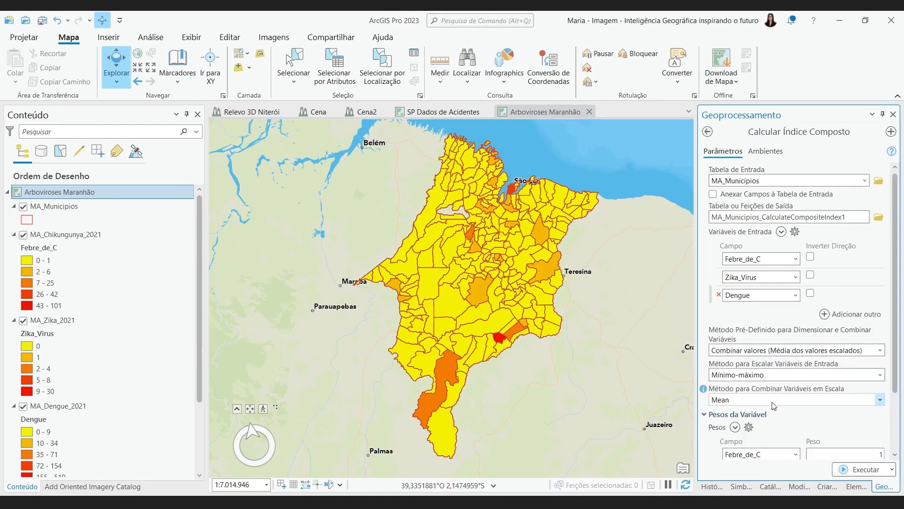
scroll(775, 424, down, 2)
click(879, 399)
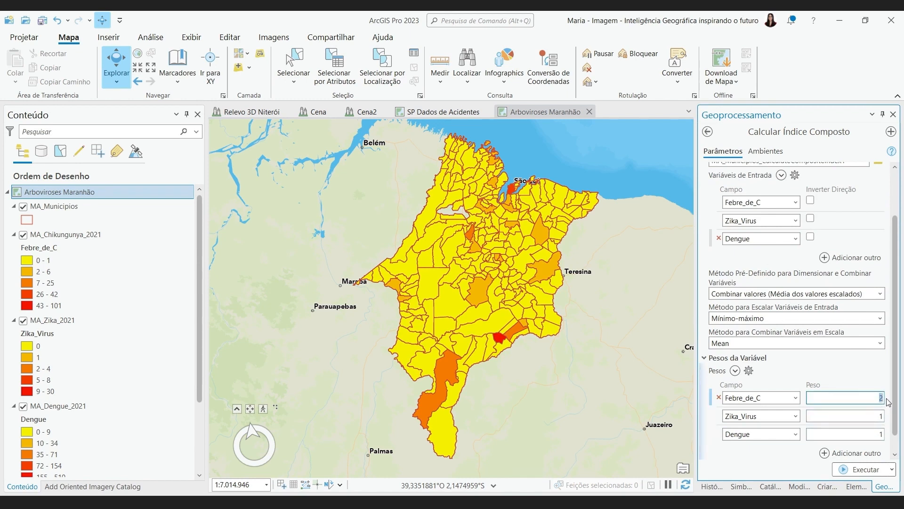
scroll(844, 373, down, 2)
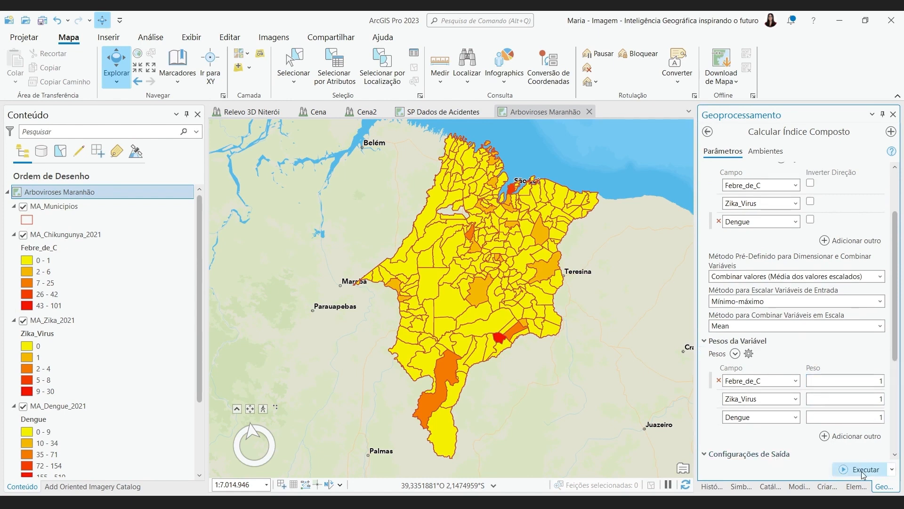
click(862, 469)
Inspect the index attributes of the darkest municipality at São Luís and close its pop-up
scroll(836, 328, up, 5)
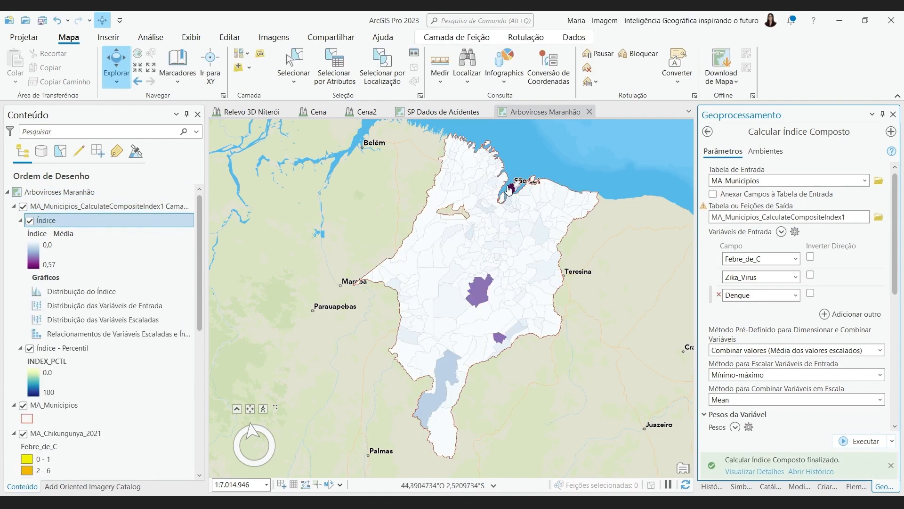
scroll(510, 191, up, 3)
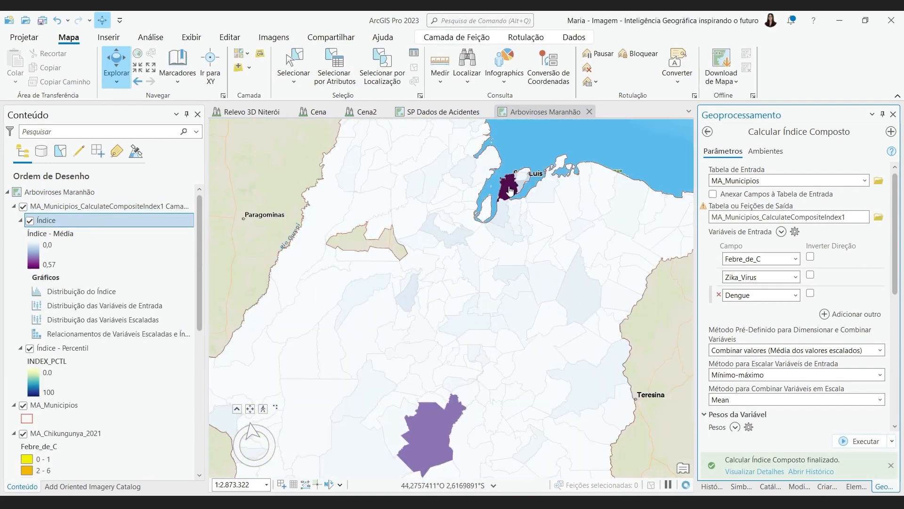
click(510, 190)
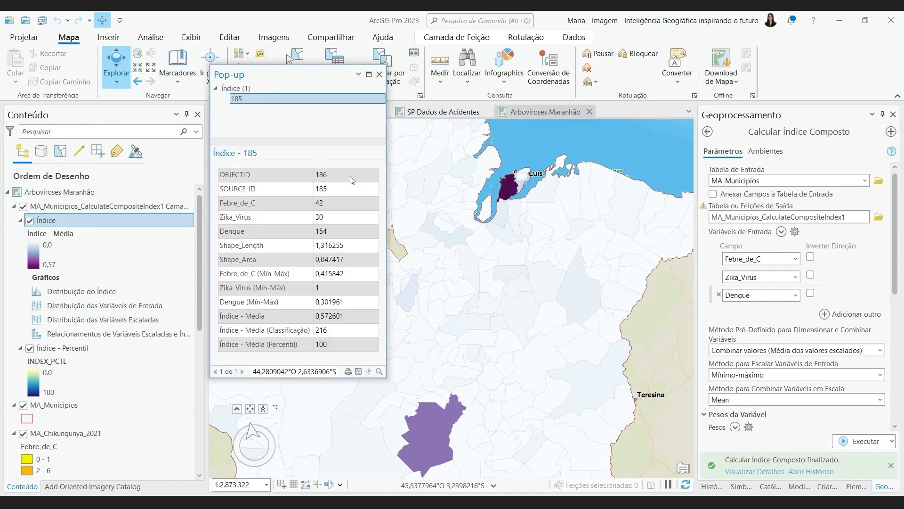
click(379, 75)
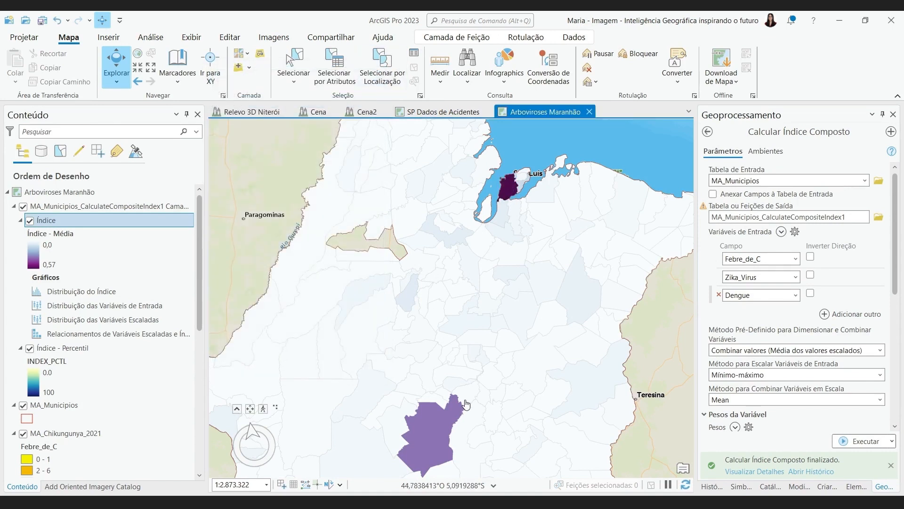
Hide the Índice layer and view the Índice - Percentil layer across the whole state
drag(477, 390, 491, 264)
scroll(499, 348, down, 3)
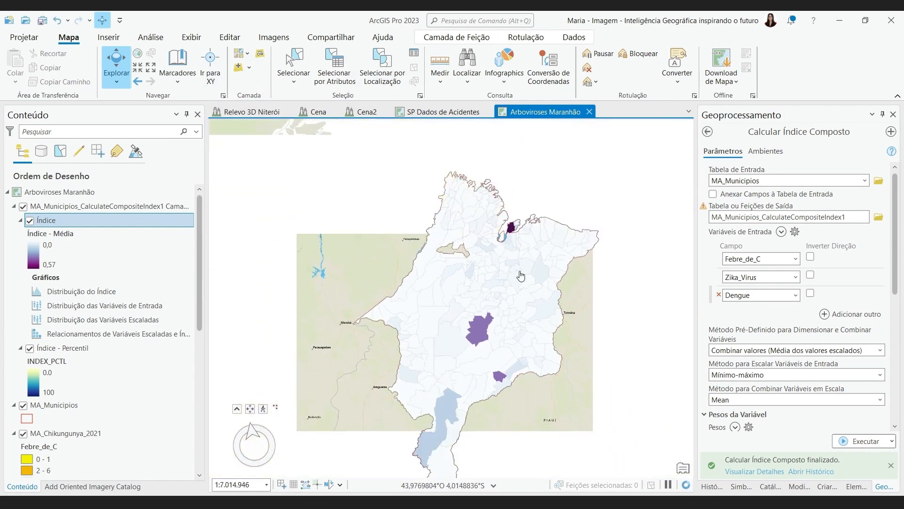
drag(506, 229, 523, 197)
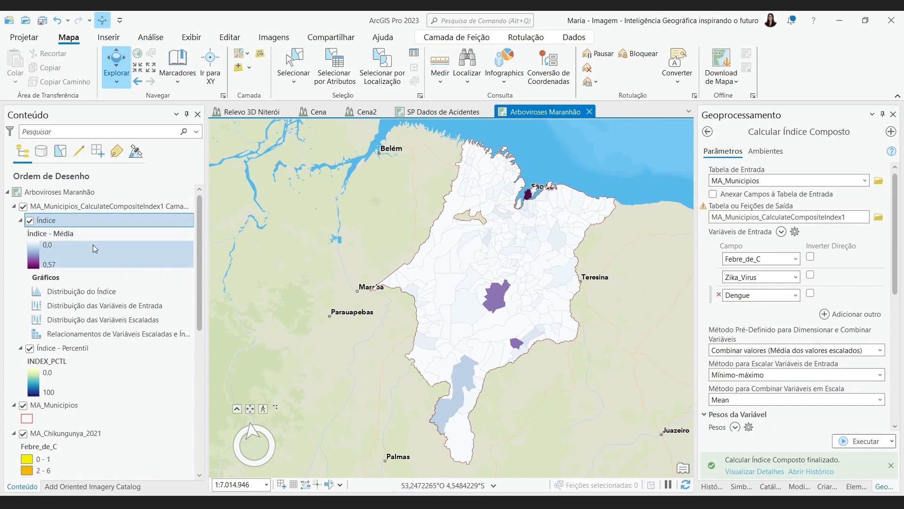
click(30, 220)
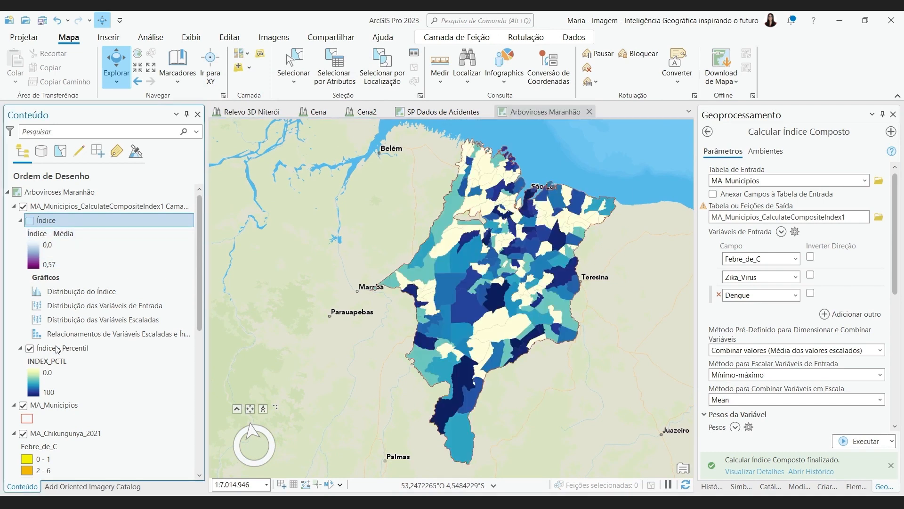
click(80, 350)
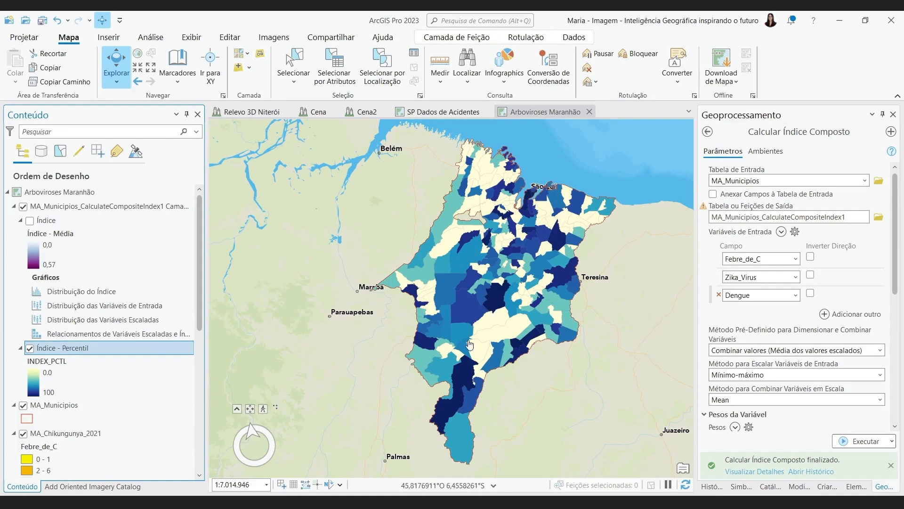
Collapse the geoprocessing tool and view the charts of index, input variable and scaled variable distributions and the variable-index relationships
click(883, 115)
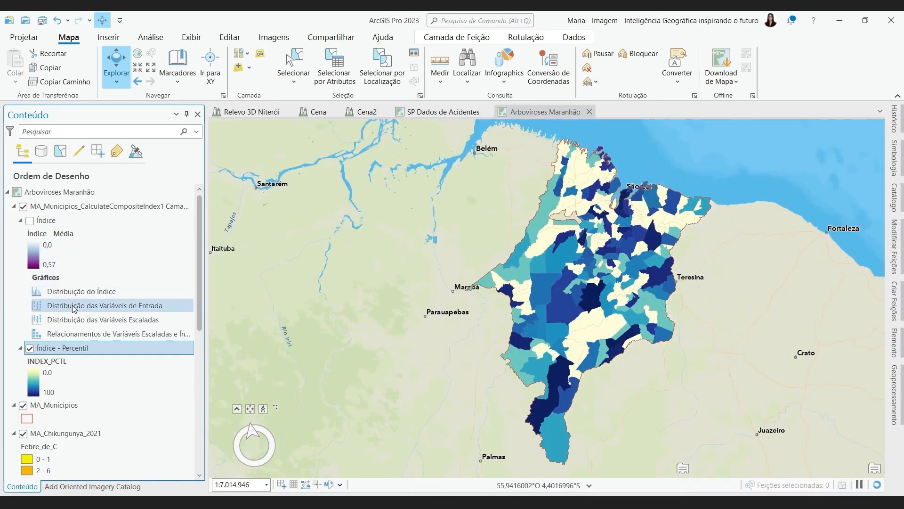
click(68, 293)
double_click(68, 293)
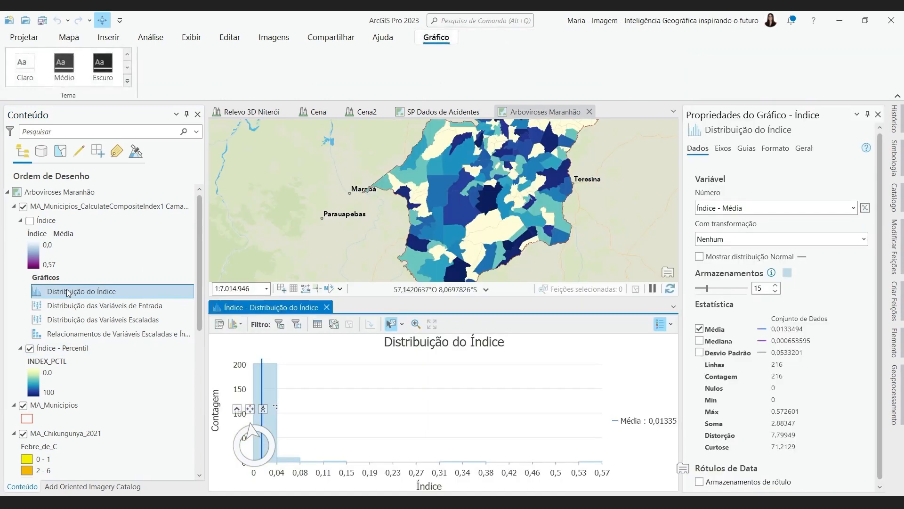
double_click(64, 306)
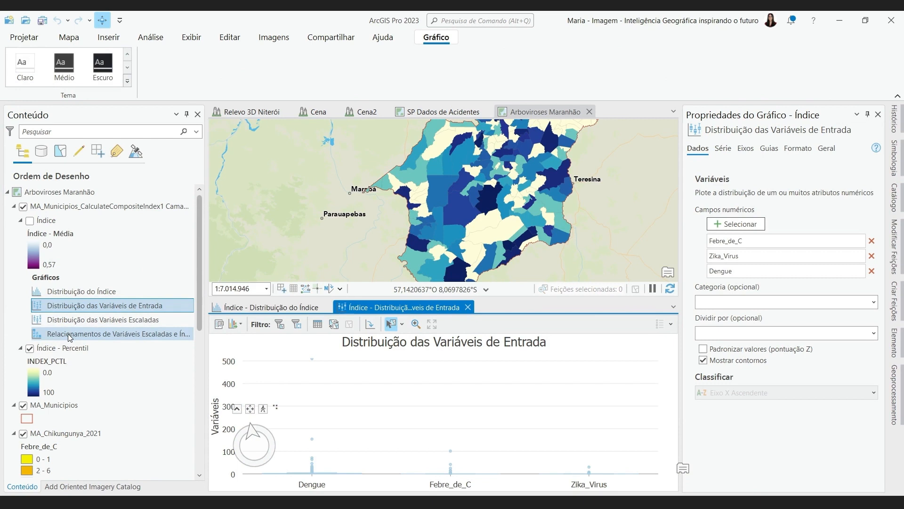
double_click(63, 322)
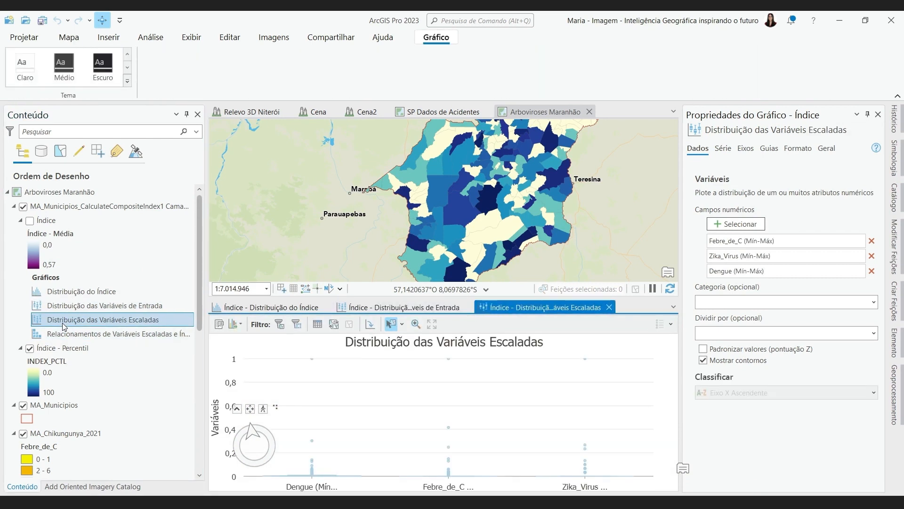
double_click(63, 334)
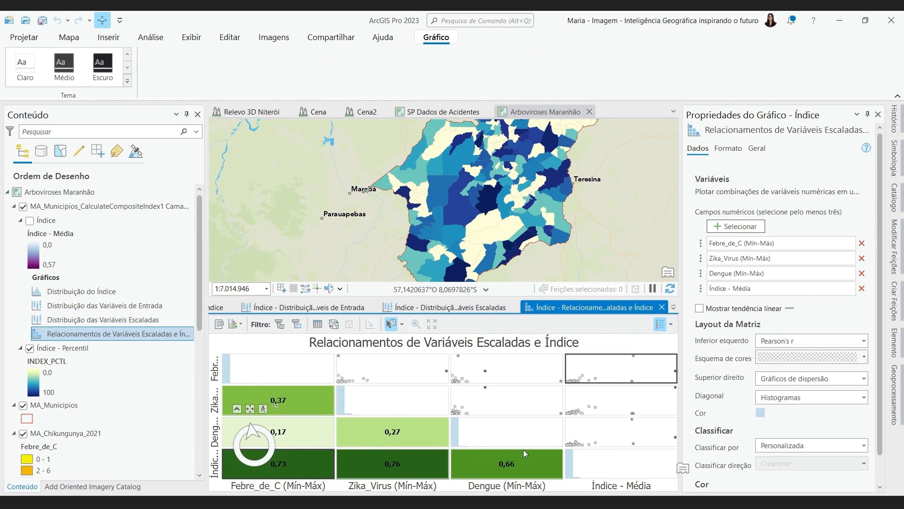
Turn the Índice layer back on and shrink the chart area so the map shows the whole state
click(90, 224)
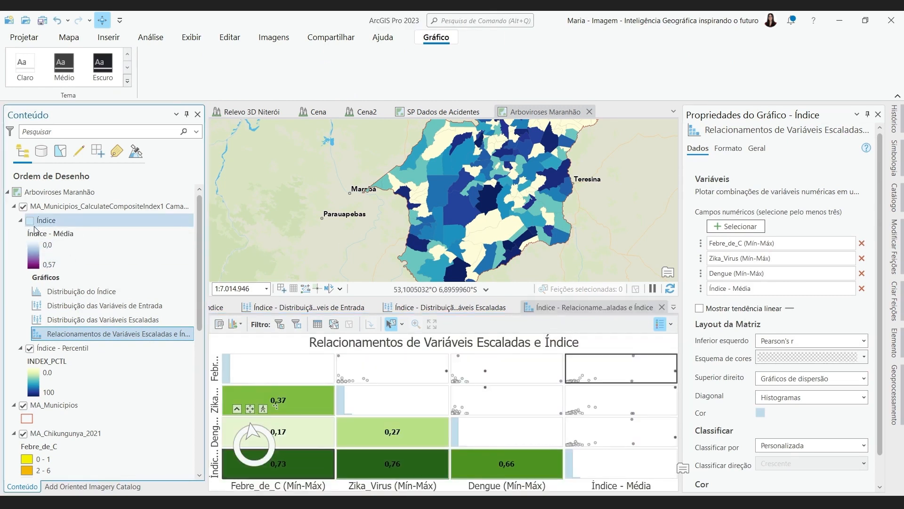
click(30, 221)
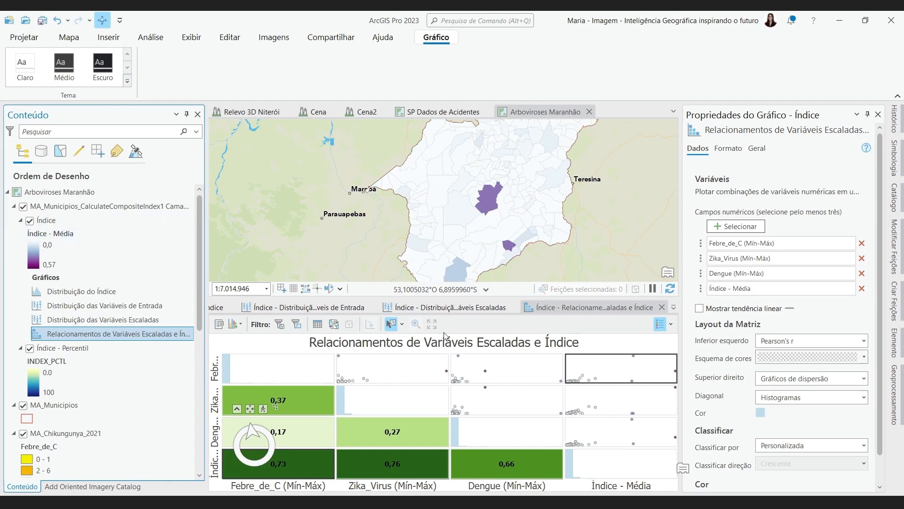
drag(452, 258, 402, 274)
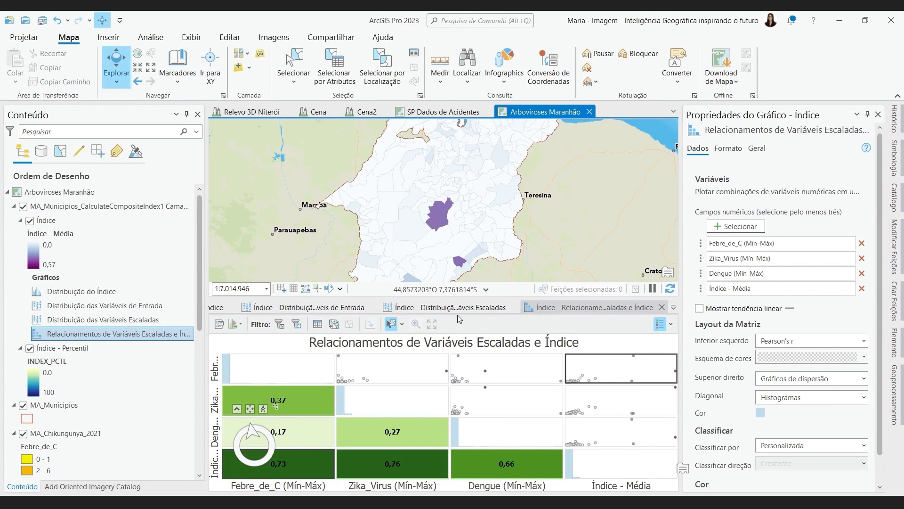
drag(444, 298, 432, 481)
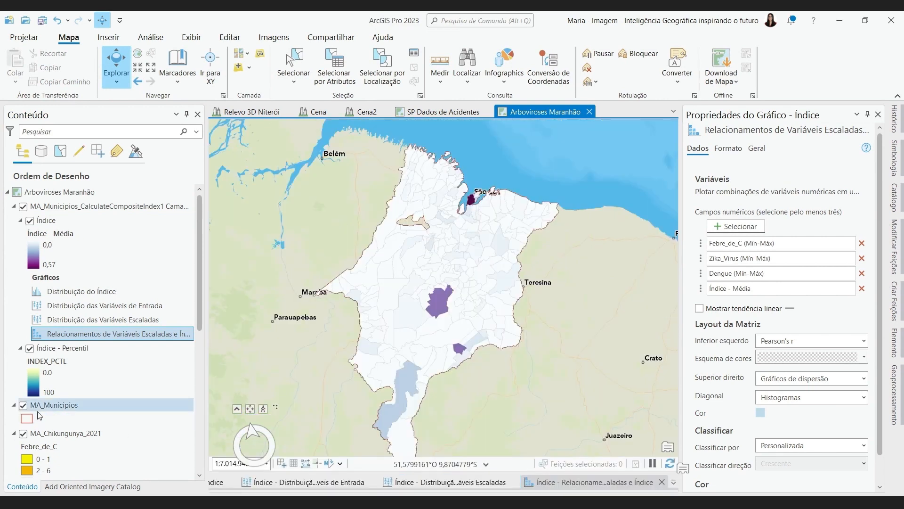
Hide the MA_Municipios_CalculateCompositeIndex1 group layer to compare the individual 2021 disease layers beneath it
click(23, 206)
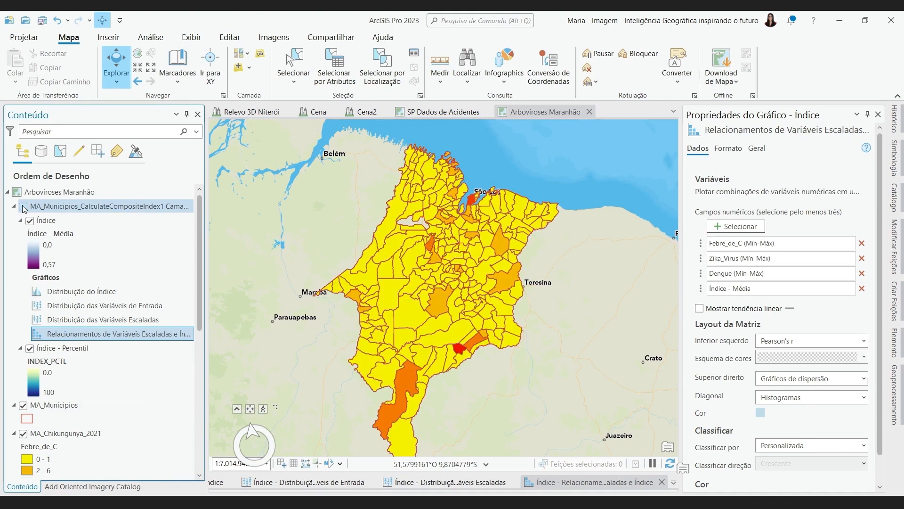
scroll(44, 438, down, 4)
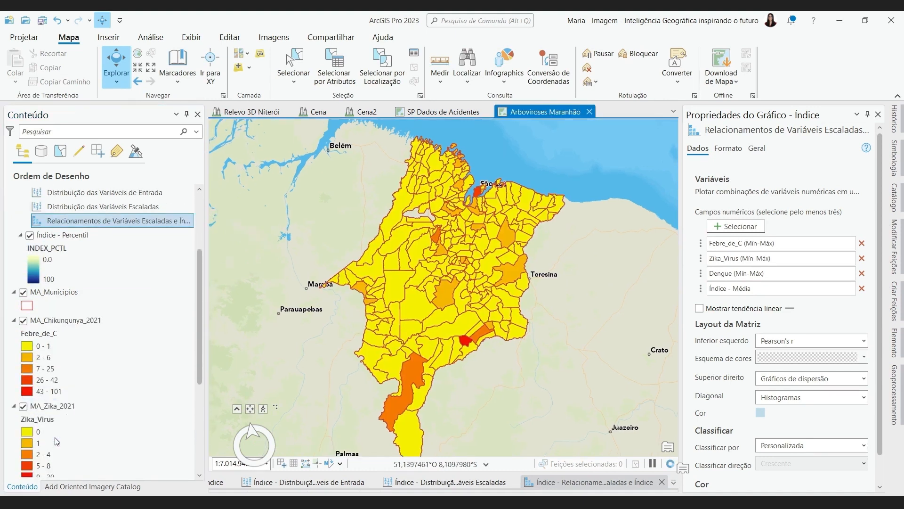